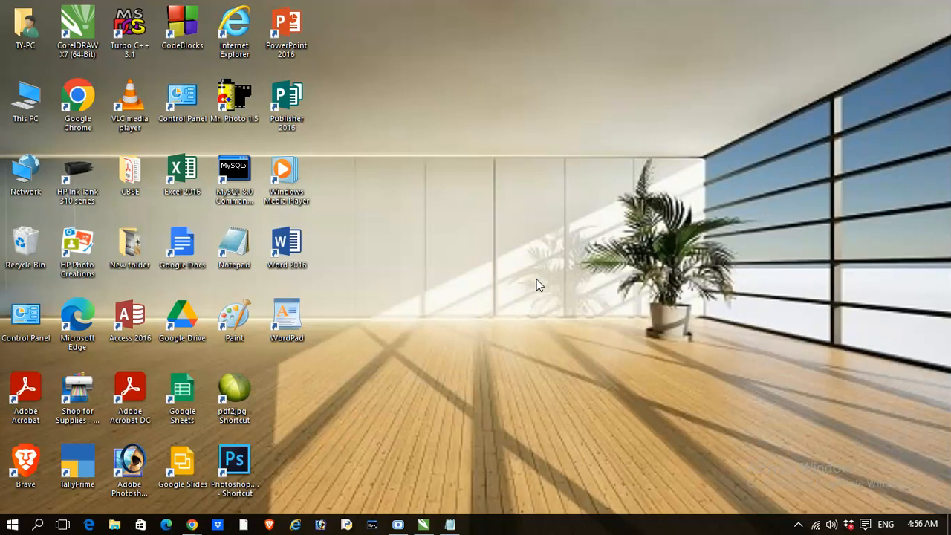
Refresh the desktop and try to move the CorelDRAW X7 shortcut to an empty area of the desktop.
{"action": "right_click", "coordinate": [479, 152]}
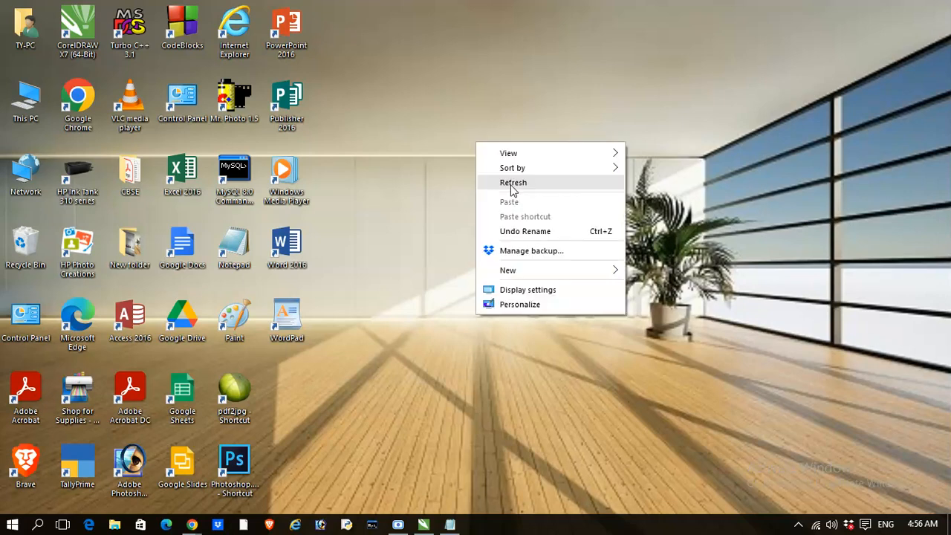
{"action": "left_click", "coordinate": [510, 184]}
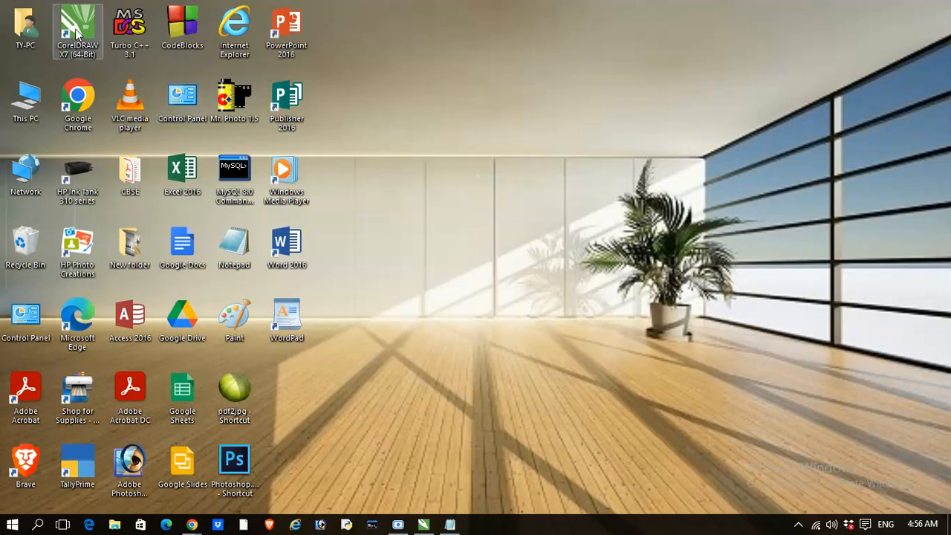
{"action": "left_click_drag", "start_coordinate": [75, 32], "coordinate": [529, 82]}
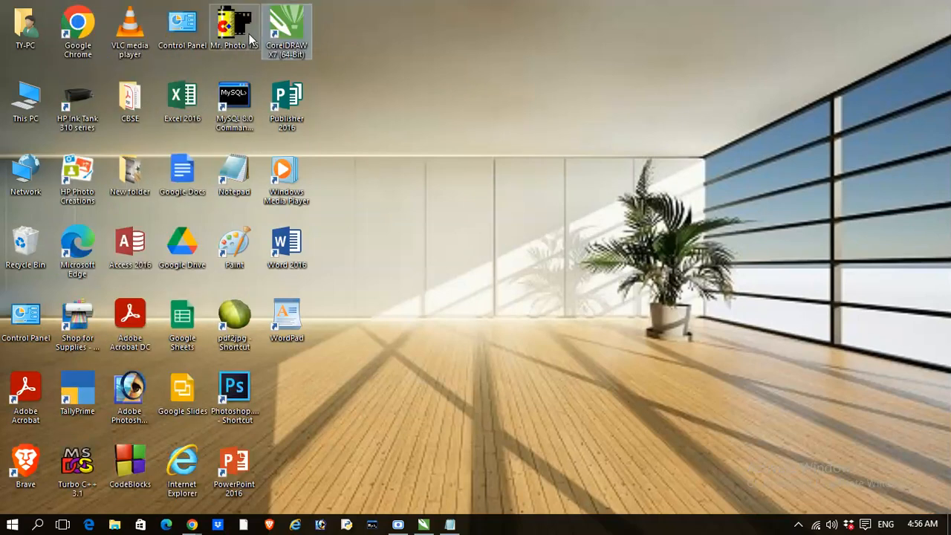
{"action": "right_click", "coordinate": [288, 27]}
{"action": "left_click", "coordinate": [676, 66]}
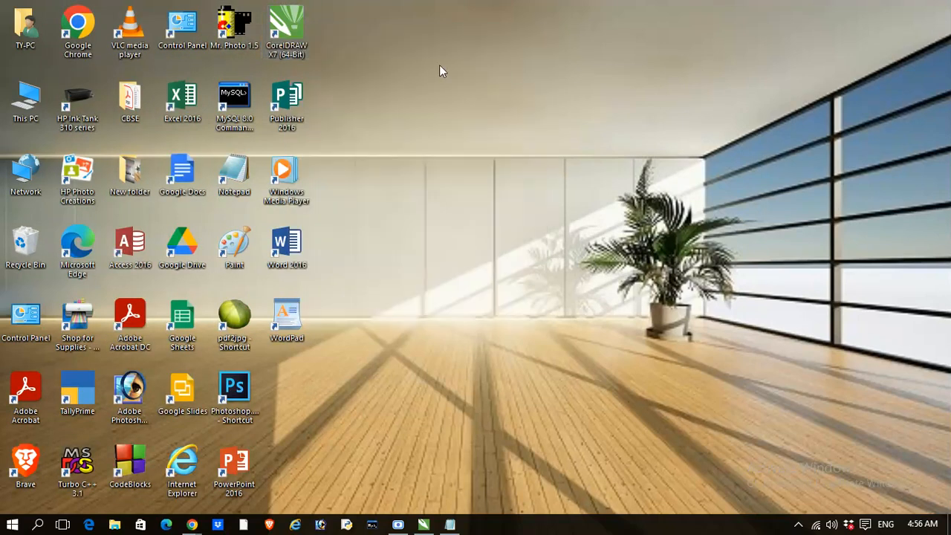
Turn off auto arrange for the desktop icons and move the CorelDRAW X7 shortcut to an empty area apart from the other icons.
{"action": "right_click", "coordinate": [475, 54]}
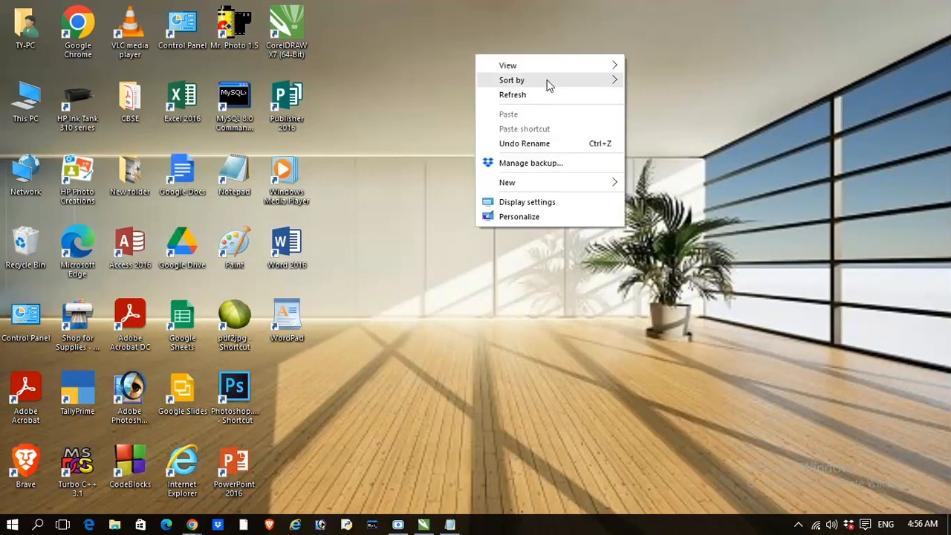
{"action": "mouse_move", "coordinate": [547, 80]}
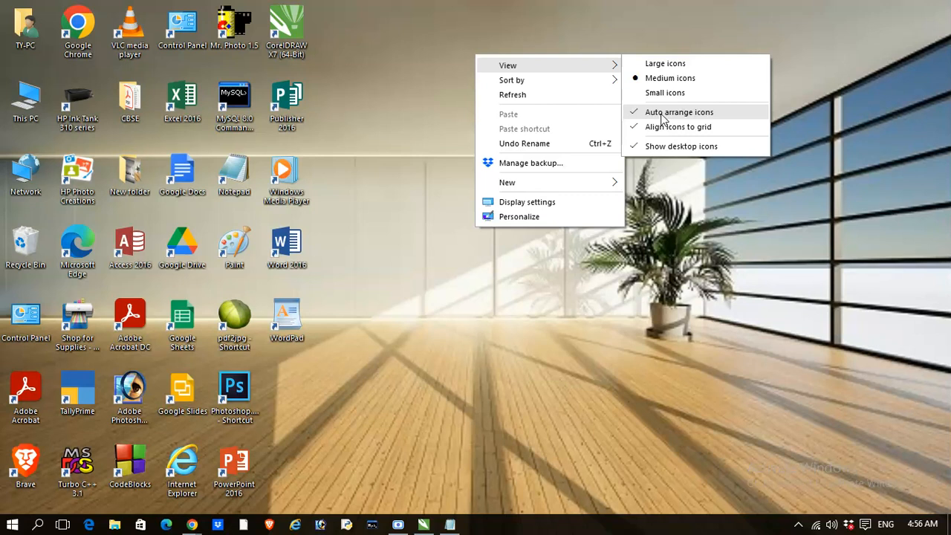
{"action": "left_click", "coordinate": [652, 119]}
{"action": "left_click_drag", "start_coordinate": [305, 36], "coordinate": [587, 34]}
{"action": "right_click", "coordinate": [407, 40]}
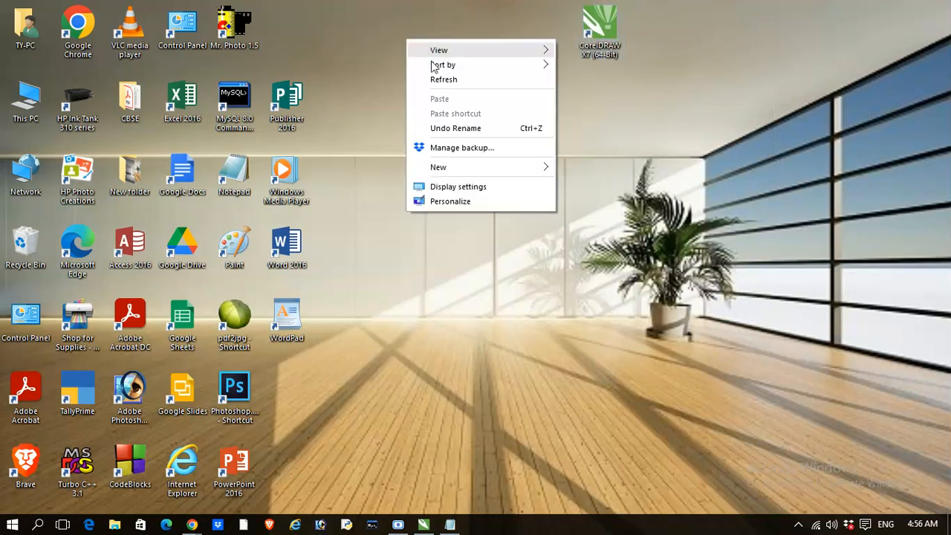
{"action": "mouse_move", "coordinate": [451, 52]}
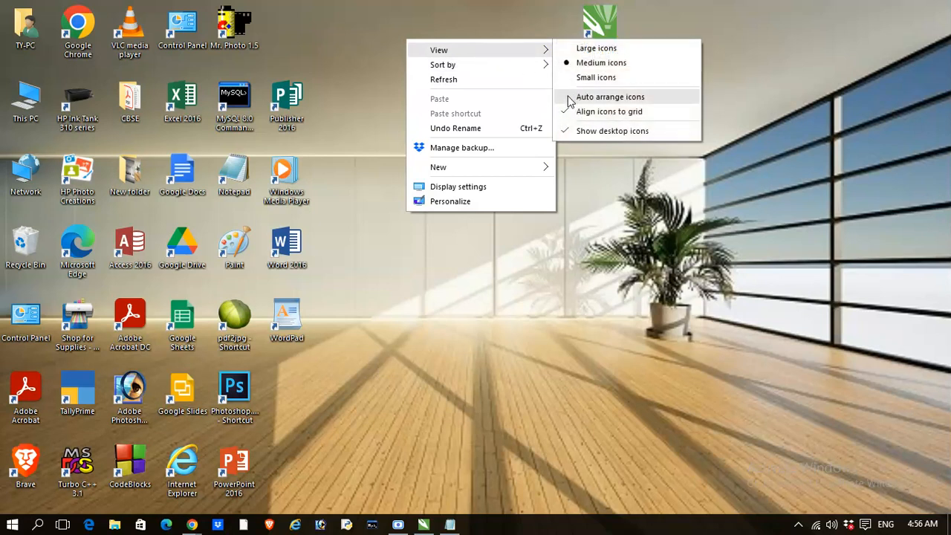
{"action": "left_click", "coordinate": [455, 29]}
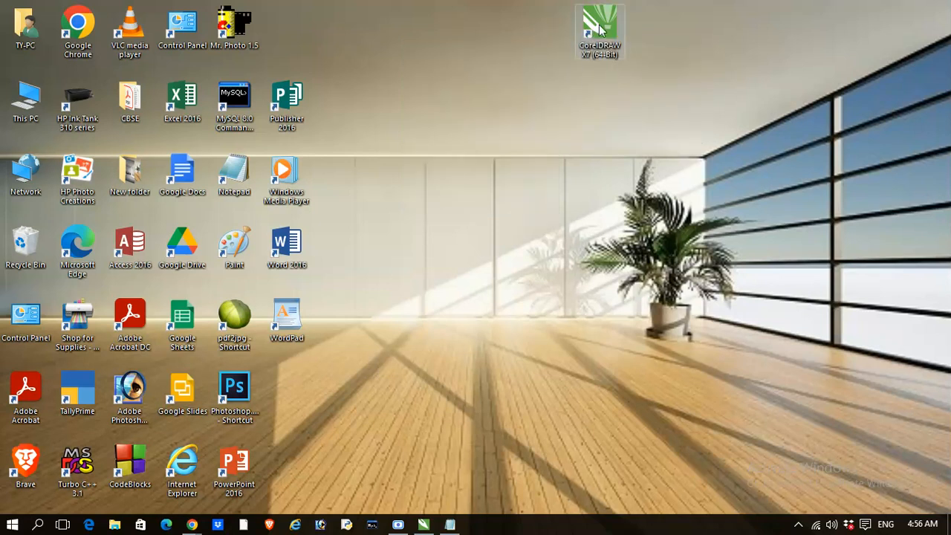
{"action": "left_click_drag", "start_coordinate": [617, 46], "coordinate": [565, 45]}
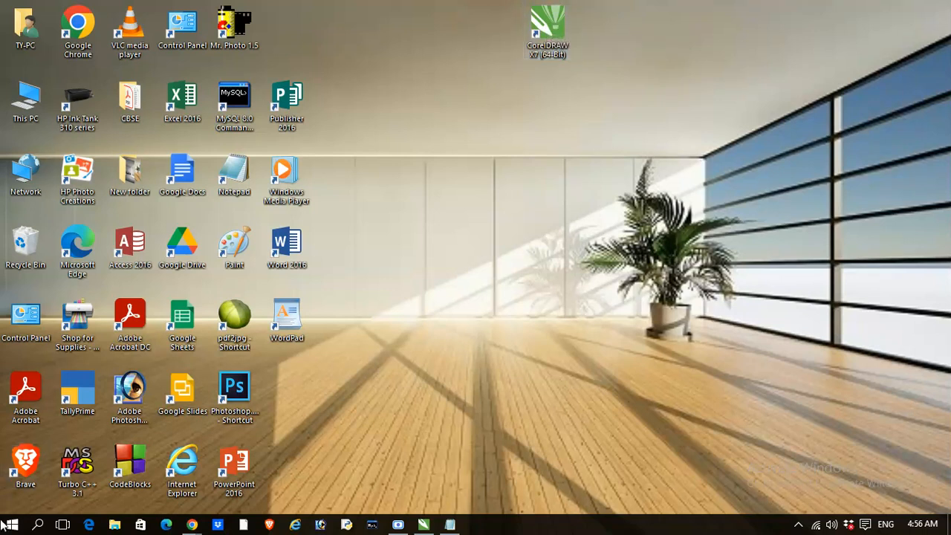
Launch CorelDRAW X7 (64-Bit) from the CorelDRAW Graphics Suite folder in the list of installed apps.
{"action": "left_click", "coordinate": [12, 525]}
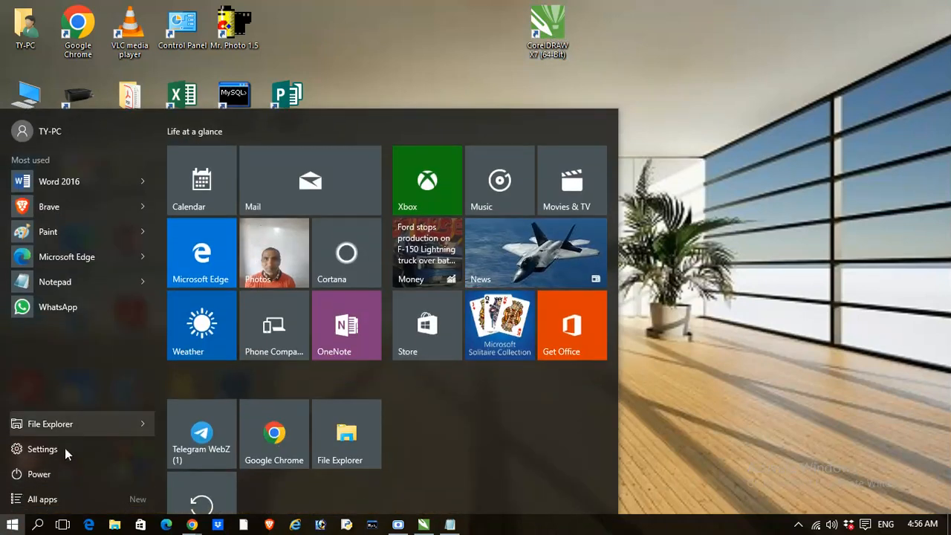
{"action": "left_click", "coordinate": [58, 500]}
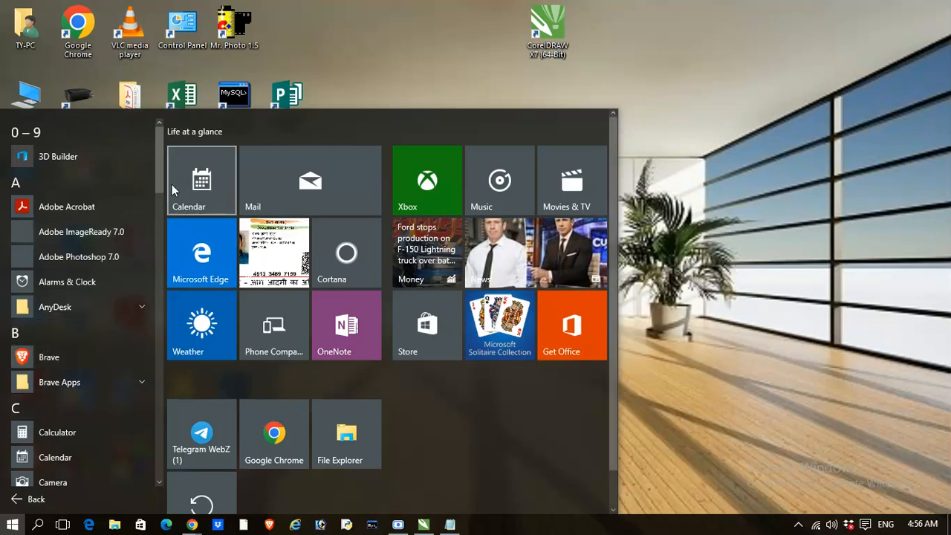
{"action": "left_click_drag", "start_coordinate": [159, 181], "coordinate": [160, 219]}
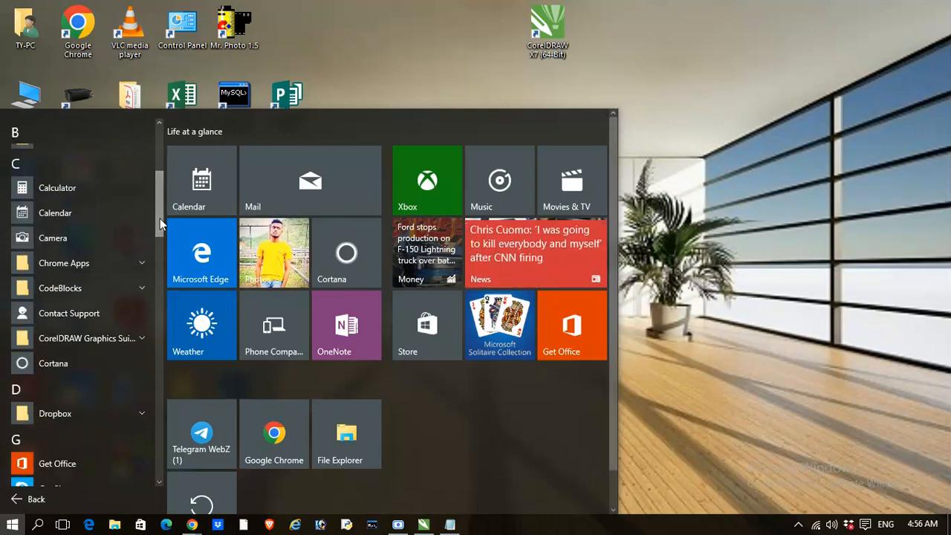
{"action": "left_click", "coordinate": [139, 338]}
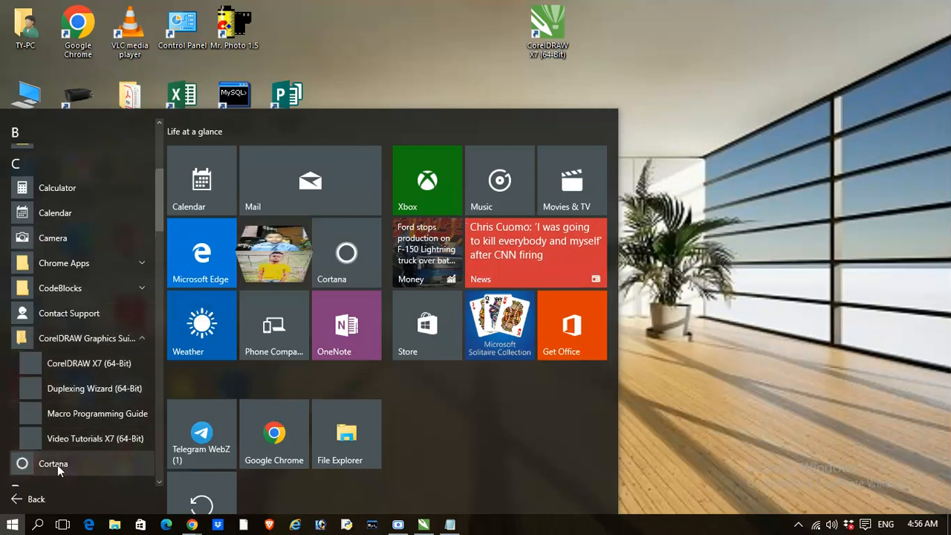
{"action": "left_click", "coordinate": [95, 362]}
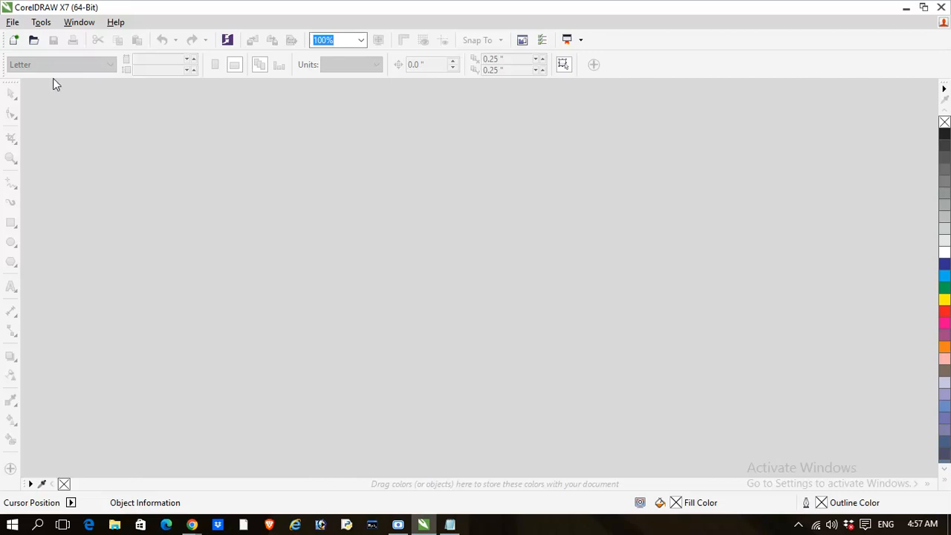
Start a new document with the Business Card page size of 3.5 by 2.0 inches.
{"action": "left_click", "coordinate": [12, 22]}
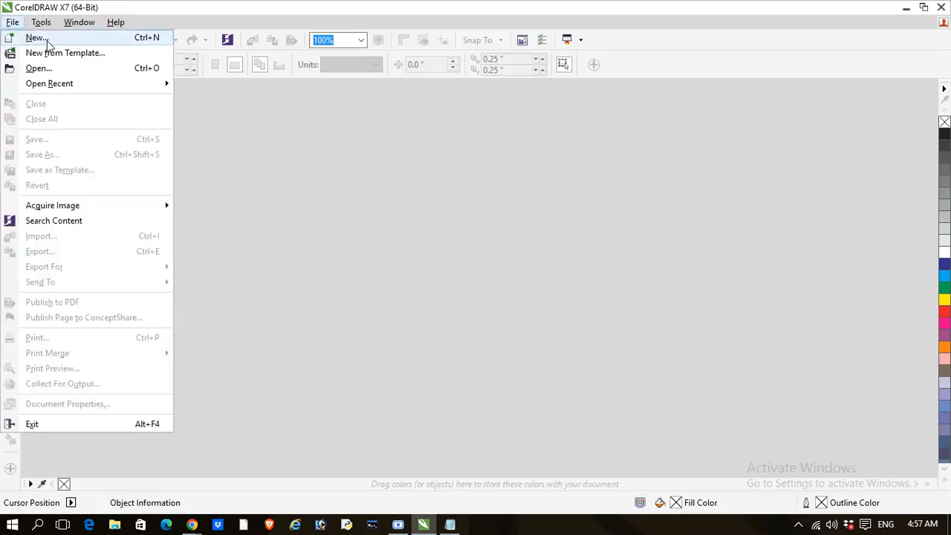
{"action": "left_click", "coordinate": [132, 39]}
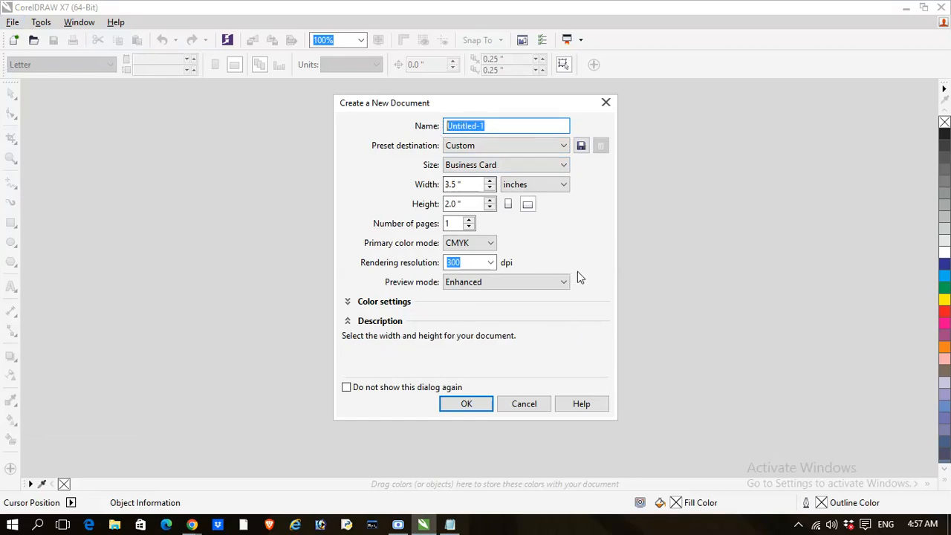
{"action": "left_click", "coordinate": [492, 169]}
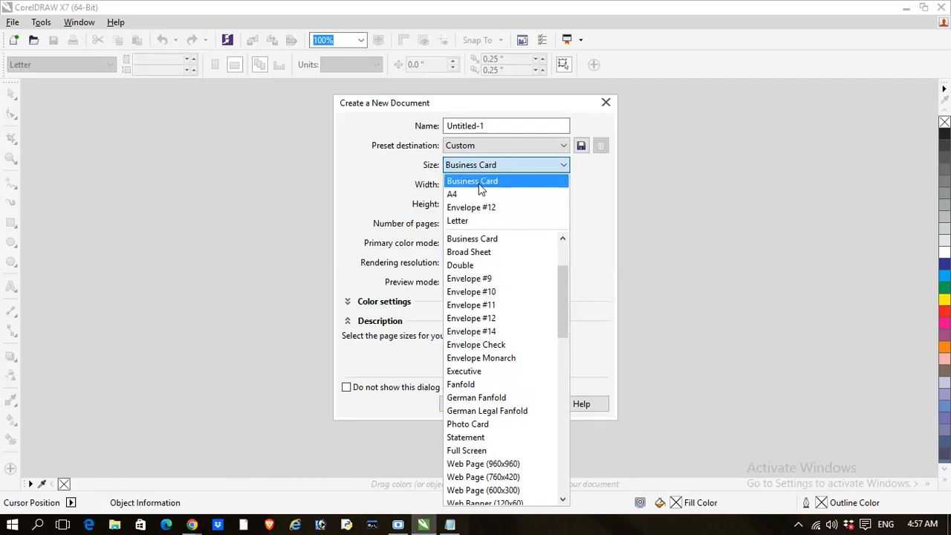
{"action": "left_click", "coordinate": [488, 183]}
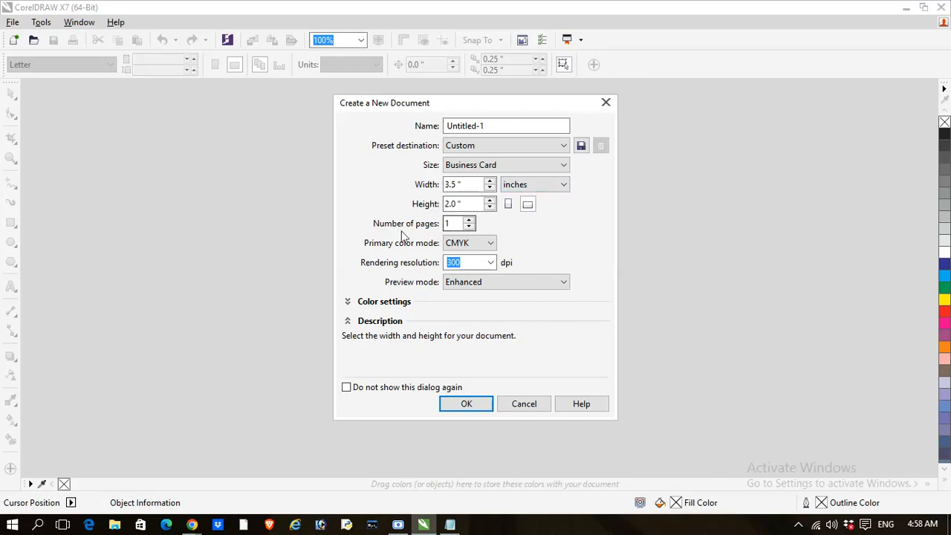
Keep CMYK as the primary color mode and 300 dpi as the rendering resolution, and create the document.
{"action": "left_click", "coordinate": [488, 244]}
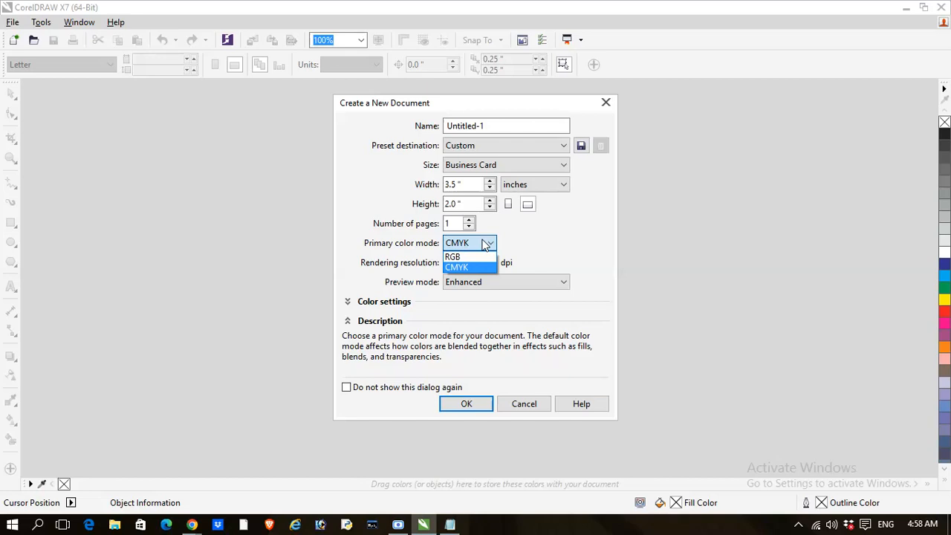
{"action": "left_click", "coordinate": [533, 243]}
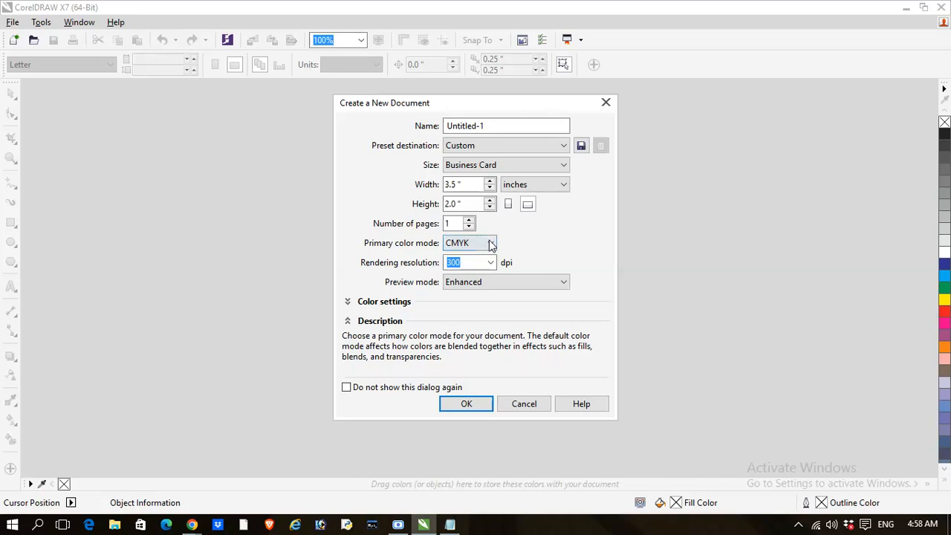
{"action": "left_click", "coordinate": [491, 244]}
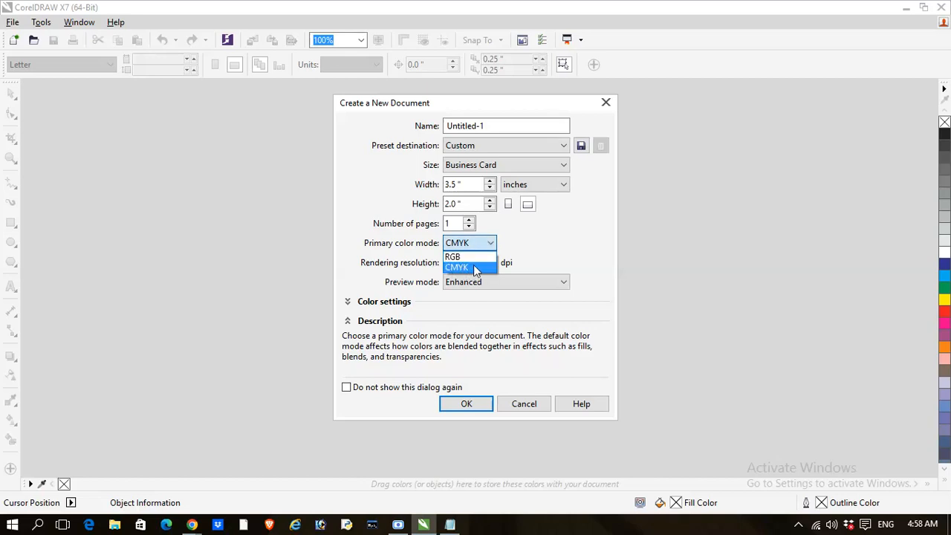
{"action": "left_click", "coordinate": [535, 244]}
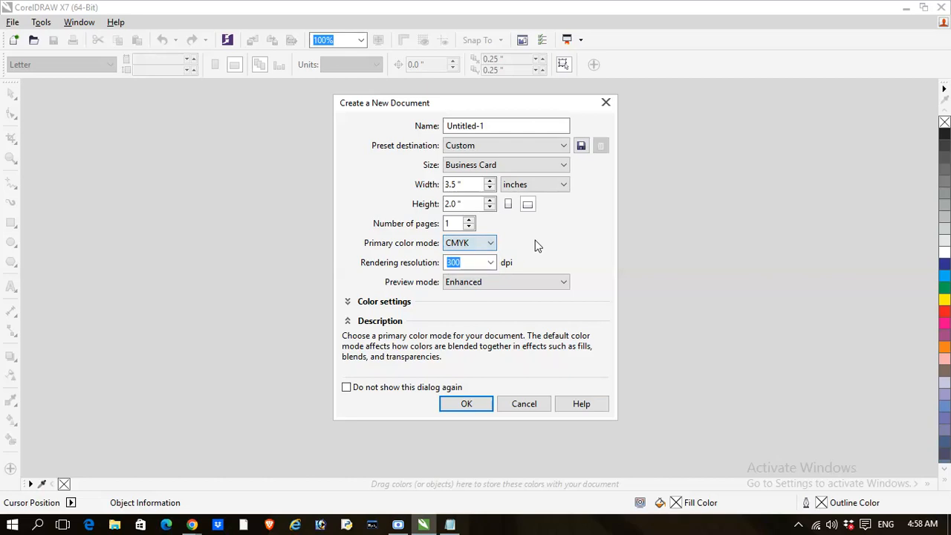
{"action": "left_click", "coordinate": [475, 261]}
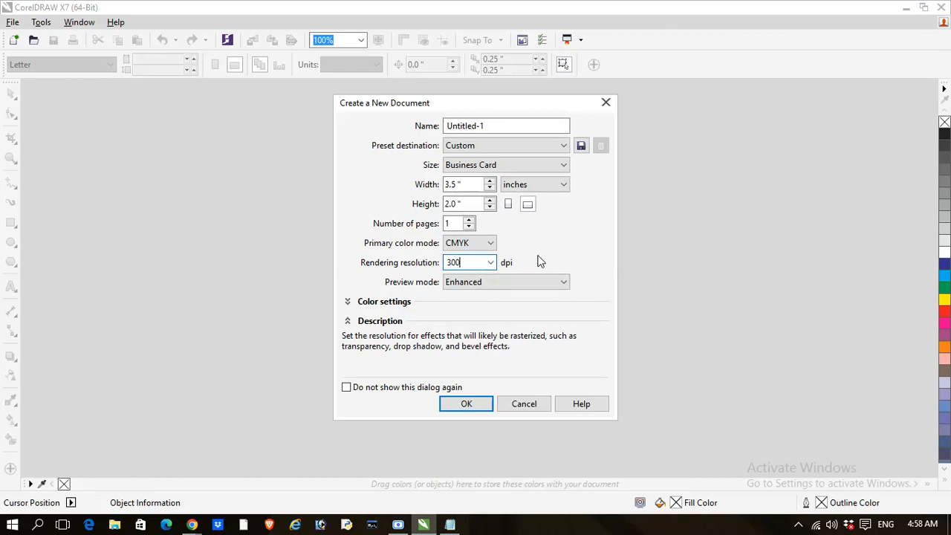
{"action": "left_click", "coordinate": [468, 406]}
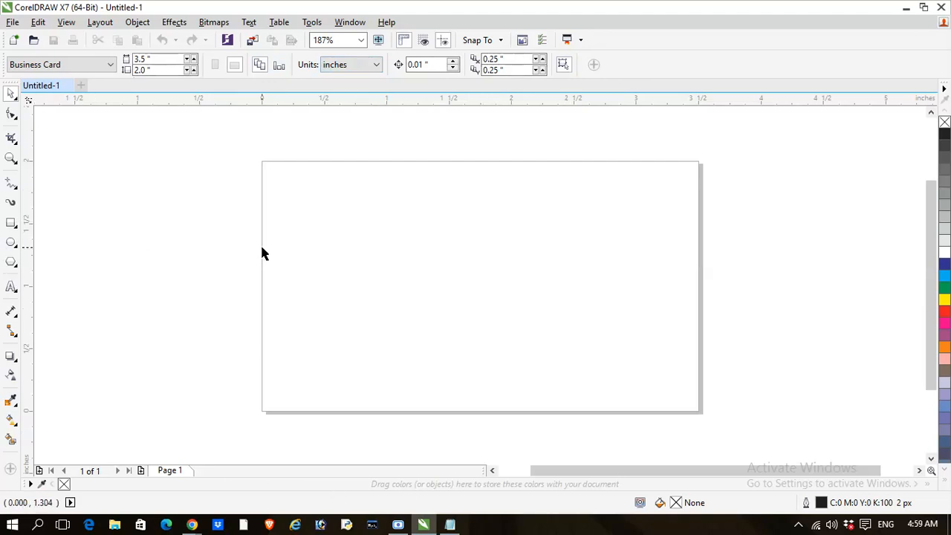
Draw a rectangle about 1.68 by 0.59 inches in the upper middle of the page.
{"action": "left_click", "coordinate": [16, 99]}
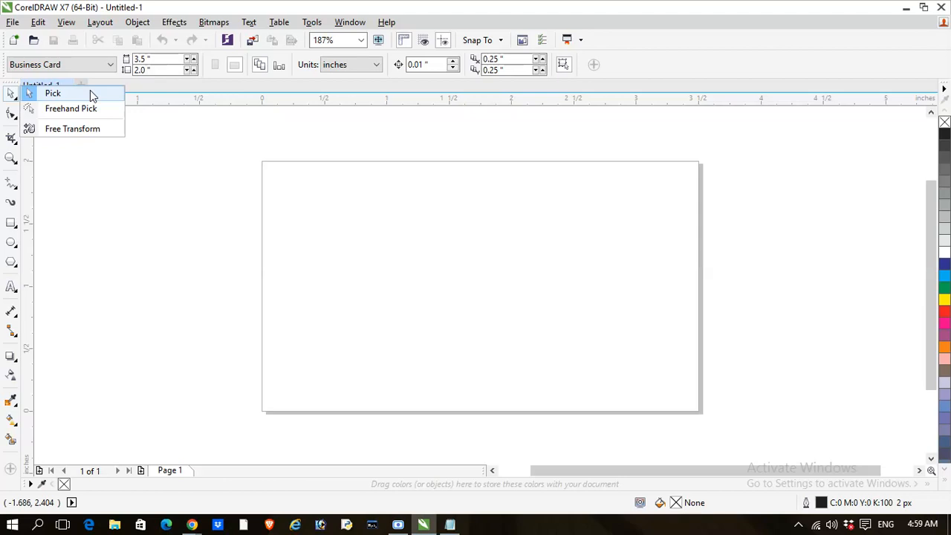
{"action": "left_click", "coordinate": [171, 220]}
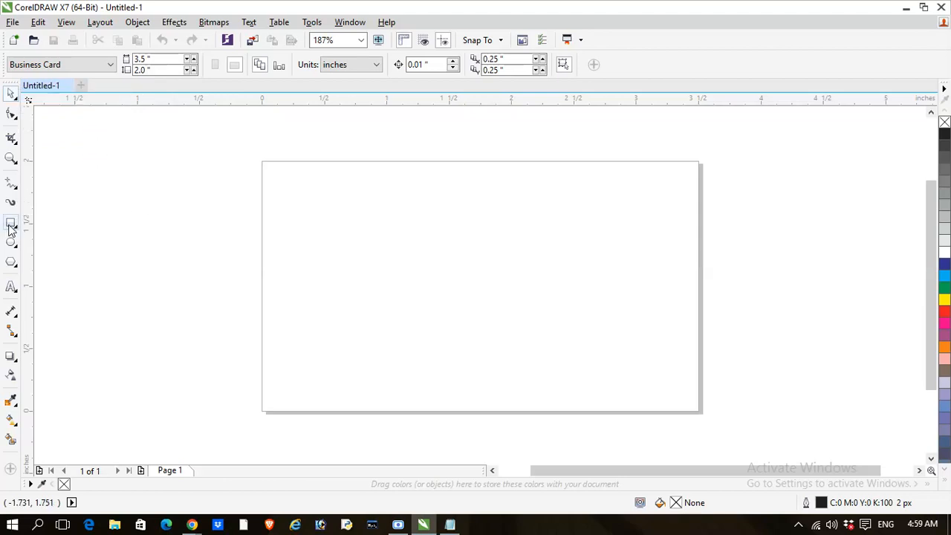
{"action": "left_click", "coordinate": [11, 224]}
{"action": "left_click_drag", "start_coordinate": [358, 217], "coordinate": [568, 292]}
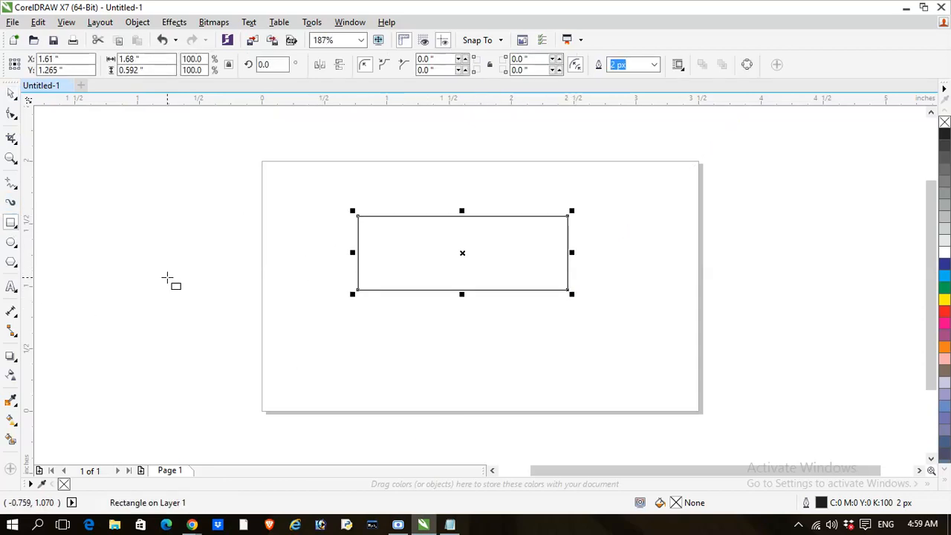
Move the rectangle around the page with the Pick tool, ending with its center at about X 1.38 and Y 1.32 inches.
{"action": "left_click", "coordinate": [10, 94]}
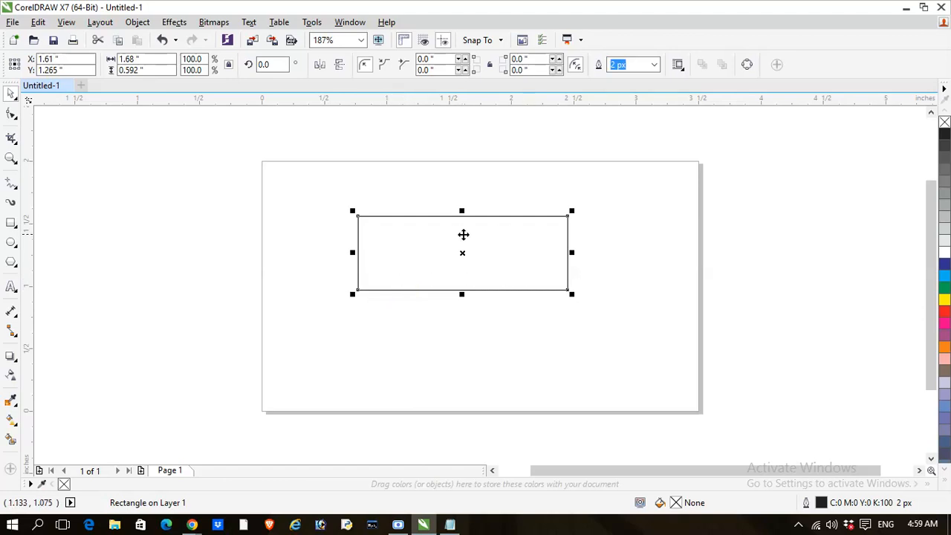
{"action": "left_click_drag", "start_coordinate": [515, 248], "coordinate": [590, 216]}
{"action": "left_click_drag", "start_coordinate": [591, 226], "coordinate": [594, 318]}
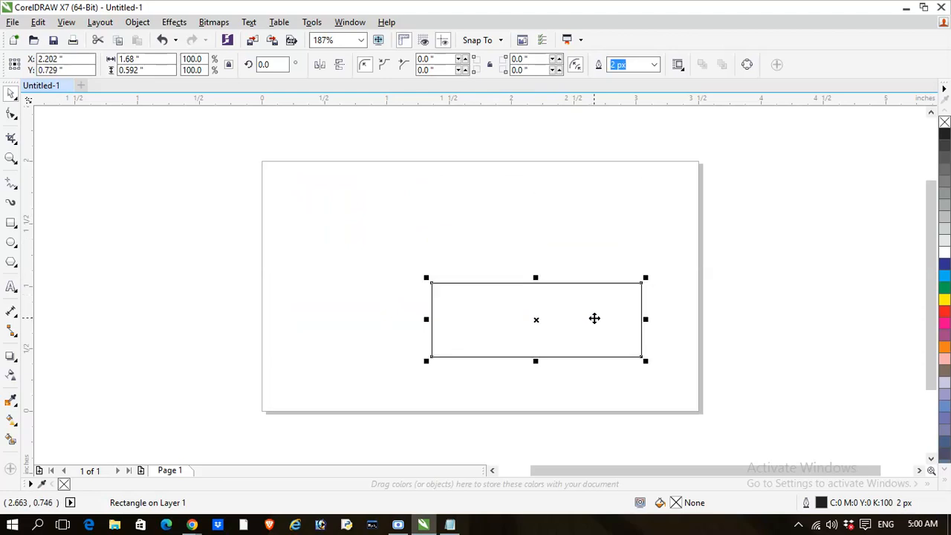
{"action": "left_click_drag", "start_coordinate": [596, 339], "coordinate": [487, 251]}
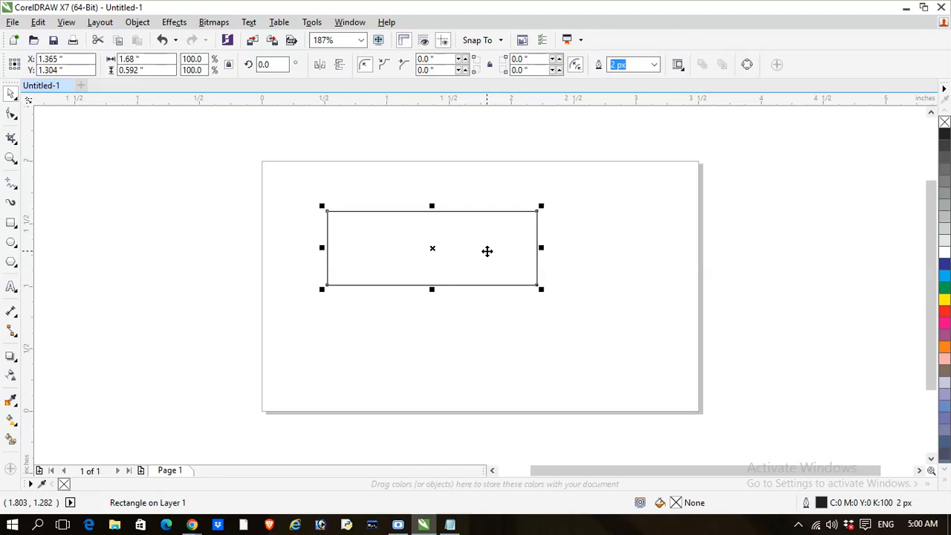
{"action": "left_click_drag", "start_coordinate": [377, 270], "coordinate": [377, 246]}
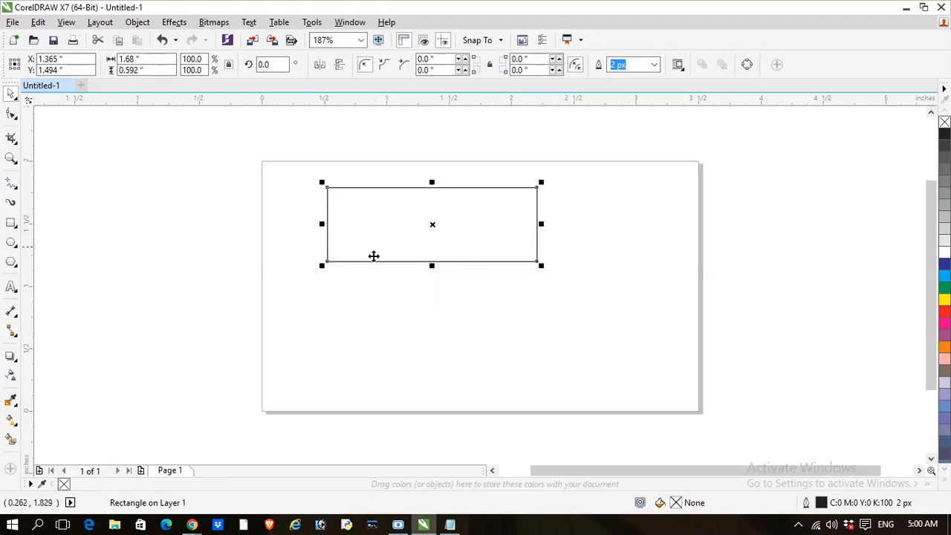
{"action": "left_click_drag", "start_coordinate": [380, 240], "coordinate": [383, 263]}
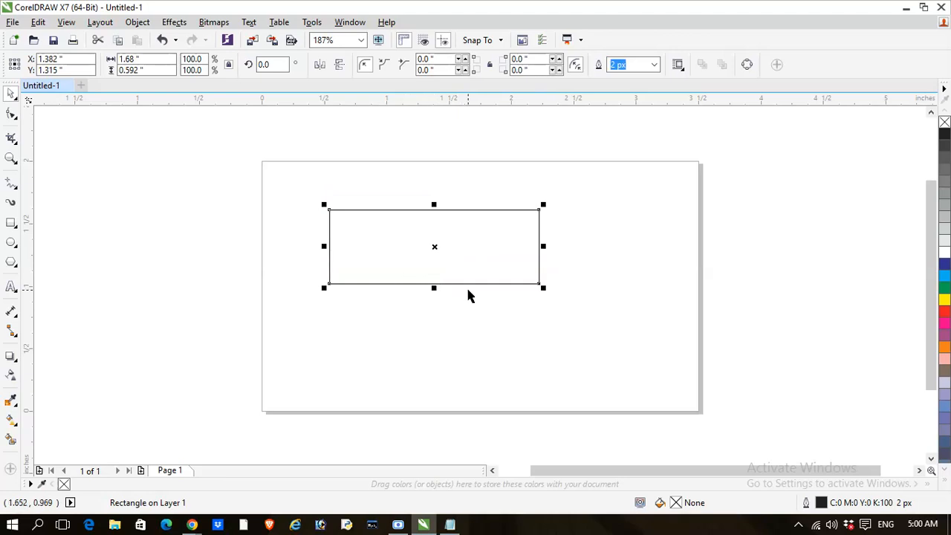
Stretch and shrink the rectangle vertically from its top and bottom edges, ending at a height of about 1.08 inches.
{"action": "left_click_drag", "start_coordinate": [435, 289], "coordinate": [435, 378]}
{"action": "left_click_drag", "start_coordinate": [434, 204], "coordinate": [436, 173]}
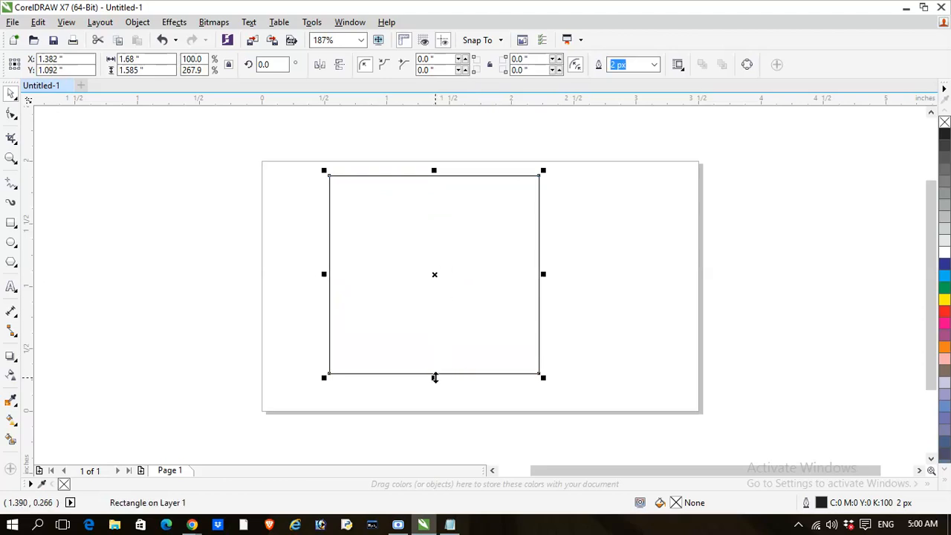
{"action": "left_click_drag", "start_coordinate": [433, 377], "coordinate": [435, 394]}
{"action": "left_click_drag", "start_coordinate": [435, 172], "coordinate": [435, 225]}
{"action": "left_click_drag", "start_coordinate": [434, 398], "coordinate": [435, 366]}
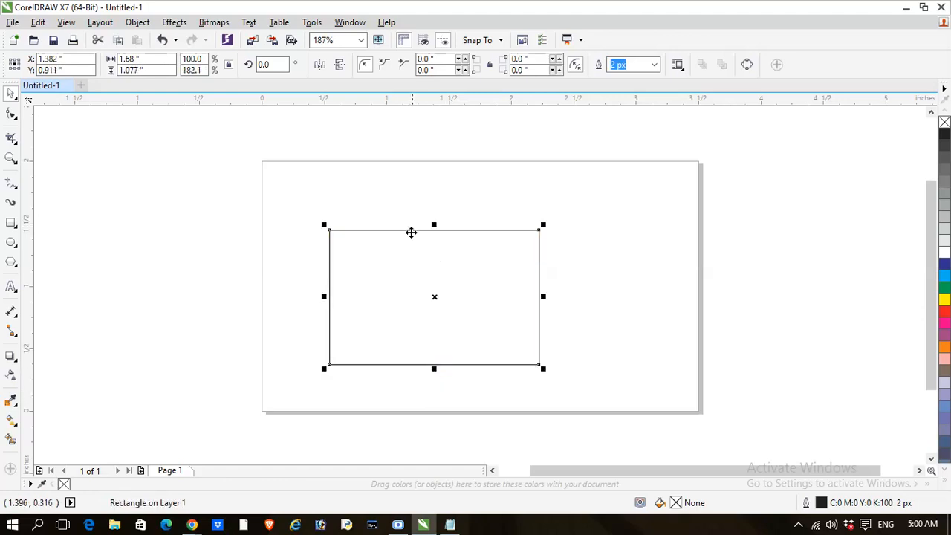
Resize the rectangle from its corners and sides to about 1.27 by 0.67 inches, and move its center to about X 1.22, Y 1.41 inches.
{"action": "left_click_drag", "start_coordinate": [543, 369], "coordinate": [470, 308]}
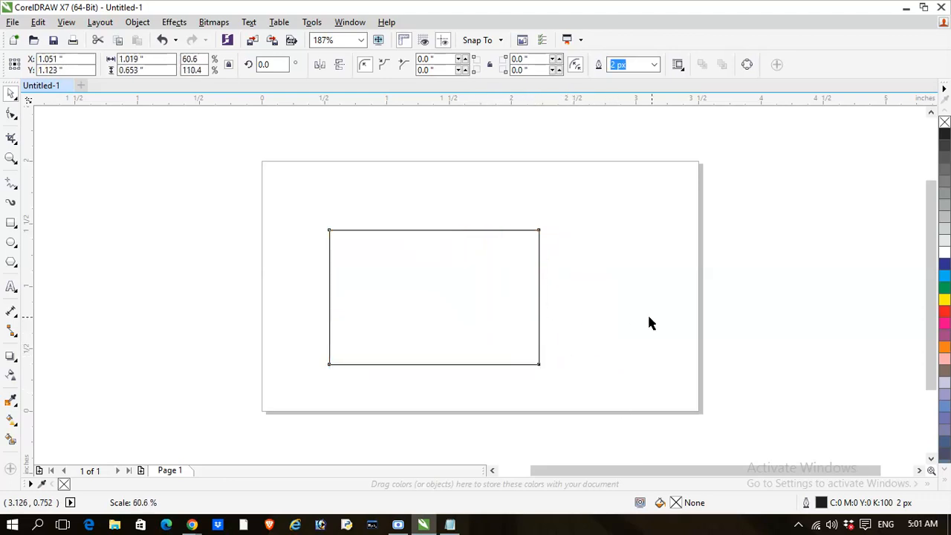
{"action": "left_click_drag", "start_coordinate": [461, 271], "coordinate": [610, 273]}
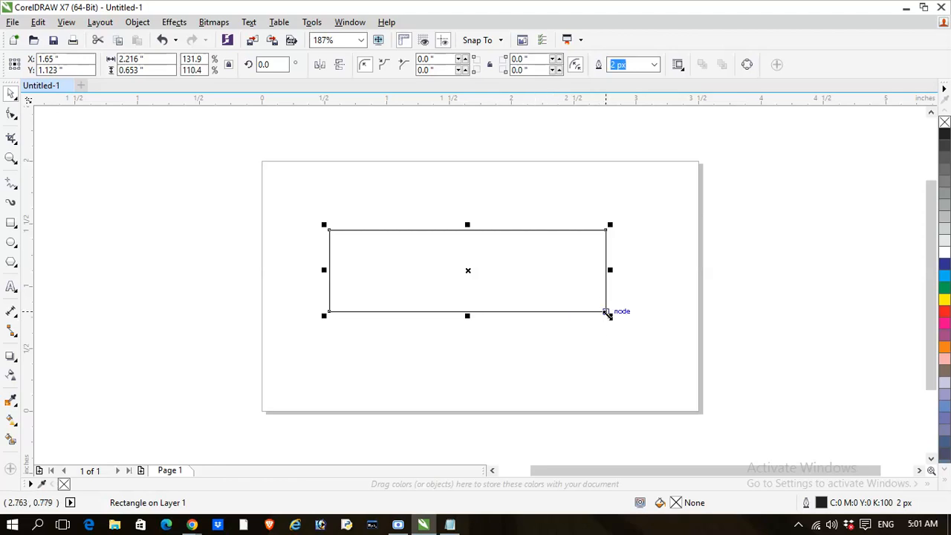
{"action": "left_click_drag", "start_coordinate": [610, 316], "coordinate": [572, 322]}
{"action": "left_click_drag", "start_coordinate": [323, 225], "coordinate": [414, 270]}
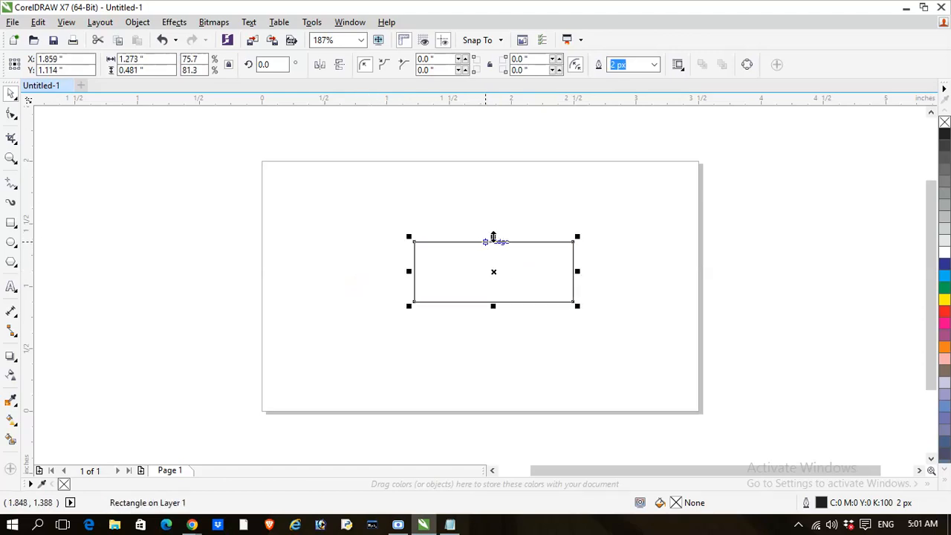
{"action": "left_click_drag", "start_coordinate": [495, 237], "coordinate": [488, 213]}
{"action": "left_click_drag", "start_coordinate": [456, 272], "coordinate": [377, 246]}
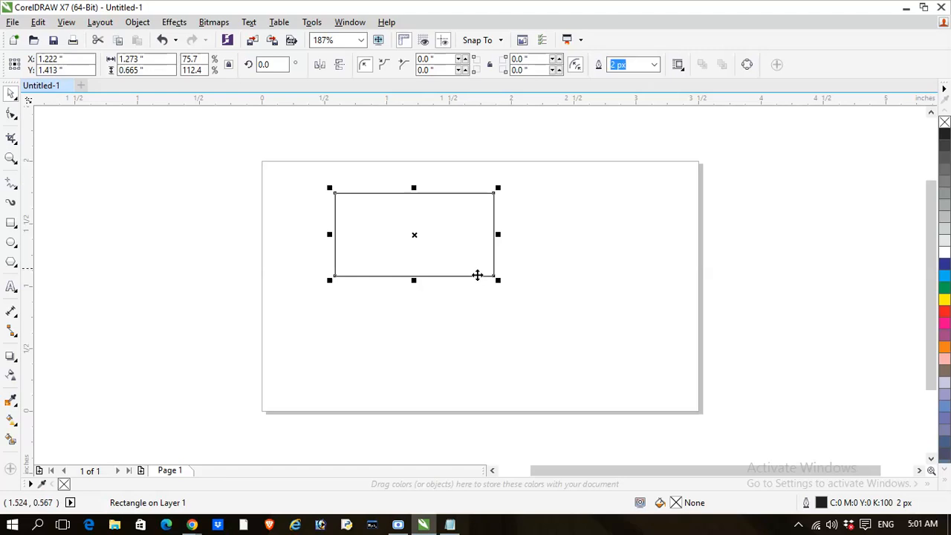
Fill the rectangle with red (C:0 M:100 Y:100 K:0) and deselect it.
{"action": "left_click", "coordinate": [264, 212]}
{"action": "left_click", "coordinate": [417, 245]}
{"action": "left_click", "coordinate": [945, 315]}
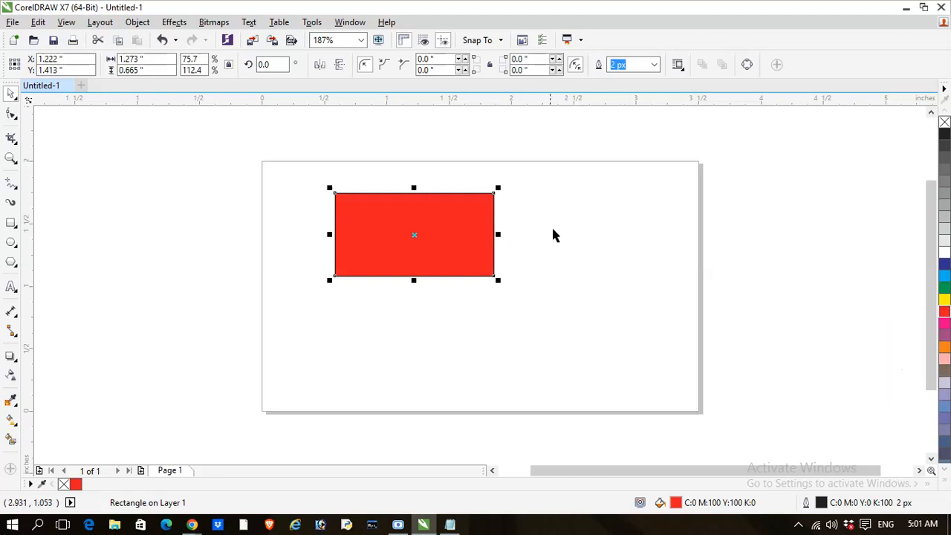
{"action": "left_click", "coordinate": [447, 138]}
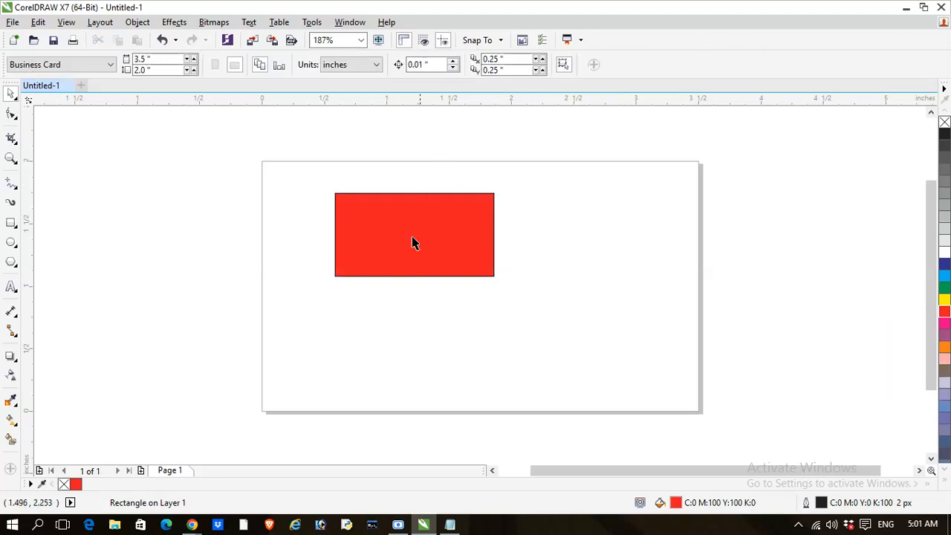
Rotate the red rectangle around its center to an angle of about 89.4 degrees.
{"action": "left_click", "coordinate": [405, 231]}
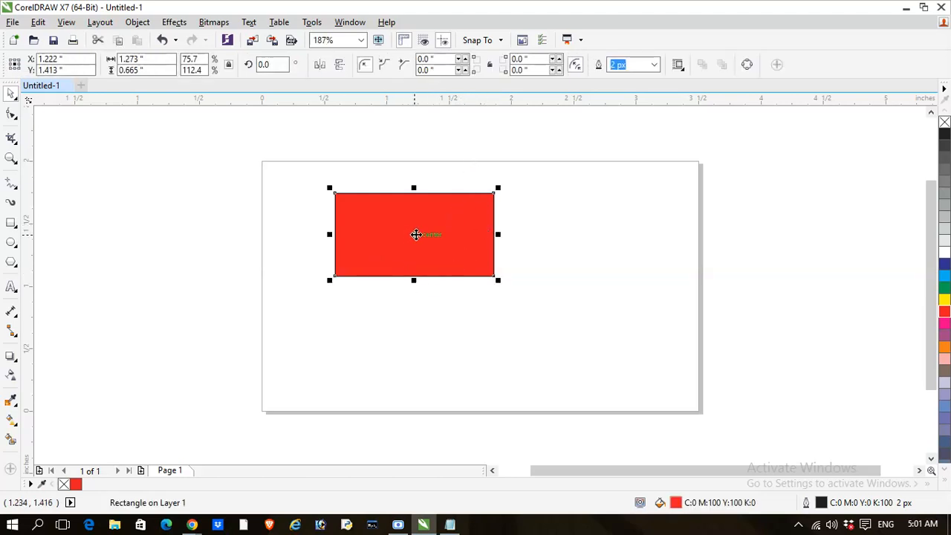
{"action": "left_click", "coordinate": [414, 236]}
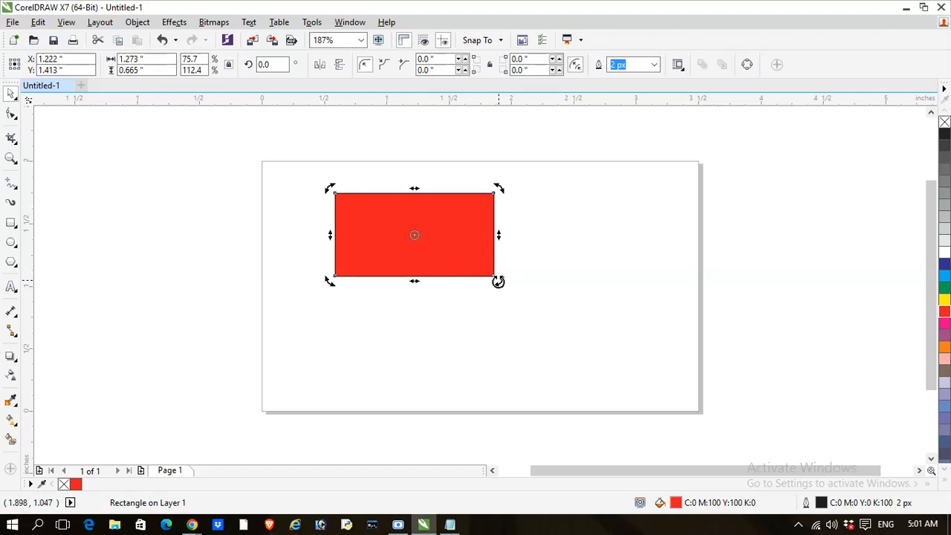
{"action": "left_click_drag", "start_coordinate": [498, 281], "coordinate": [498, 192]}
{"action": "left_click_drag", "start_coordinate": [329, 329], "coordinate": [400, 339]}
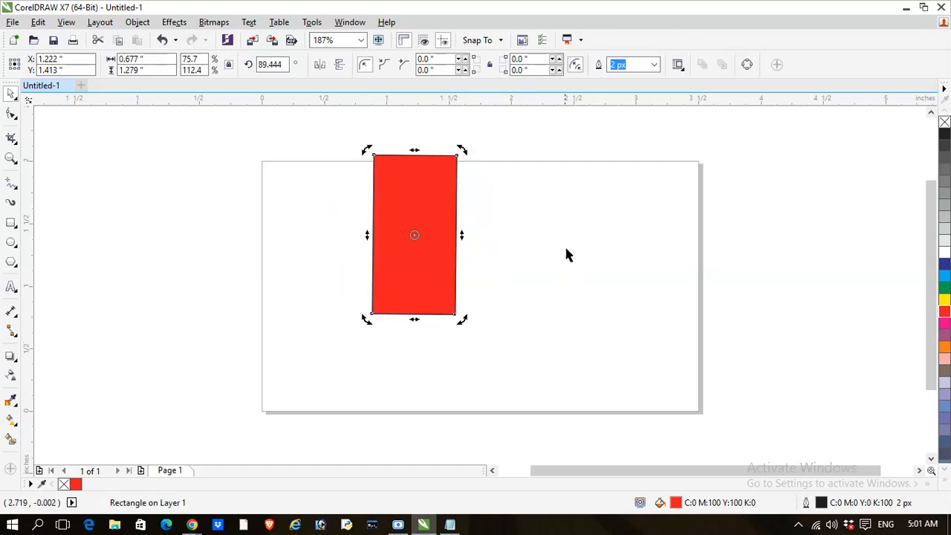
Reselect the upright red rectangle and move it fully inside the page, with its center at about X 1.27, Y 1.13 inches.
{"action": "left_click", "coordinate": [624, 257]}
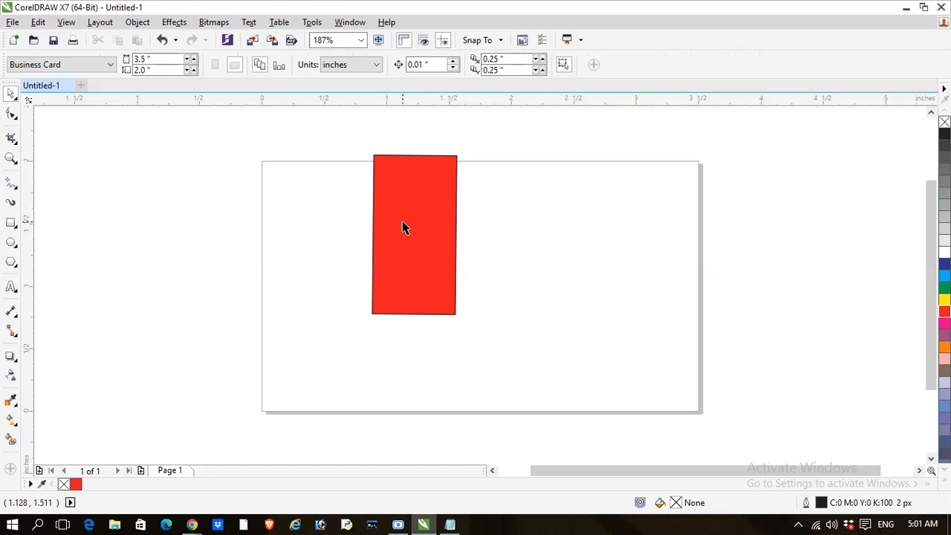
{"action": "left_click", "coordinate": [418, 246]}
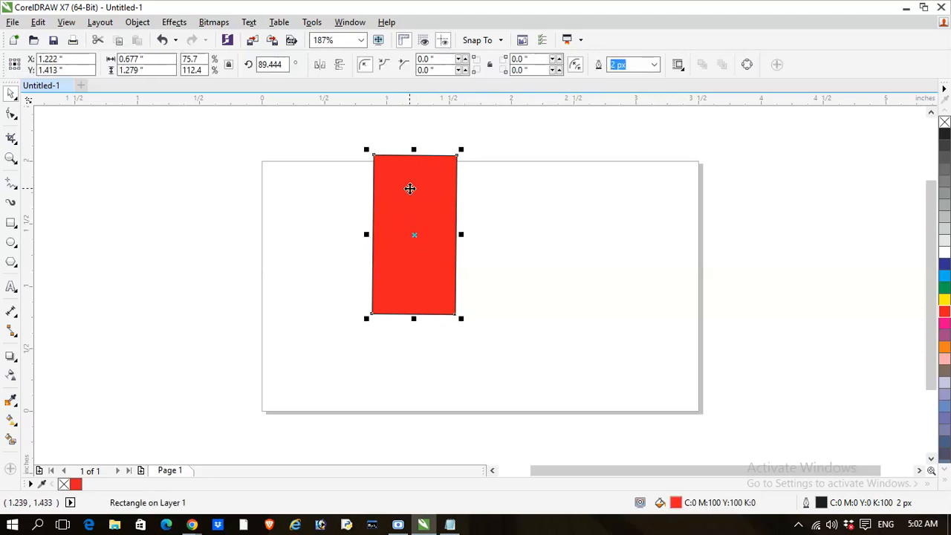
{"action": "left_click_drag", "start_coordinate": [410, 186], "coordinate": [433, 214]}
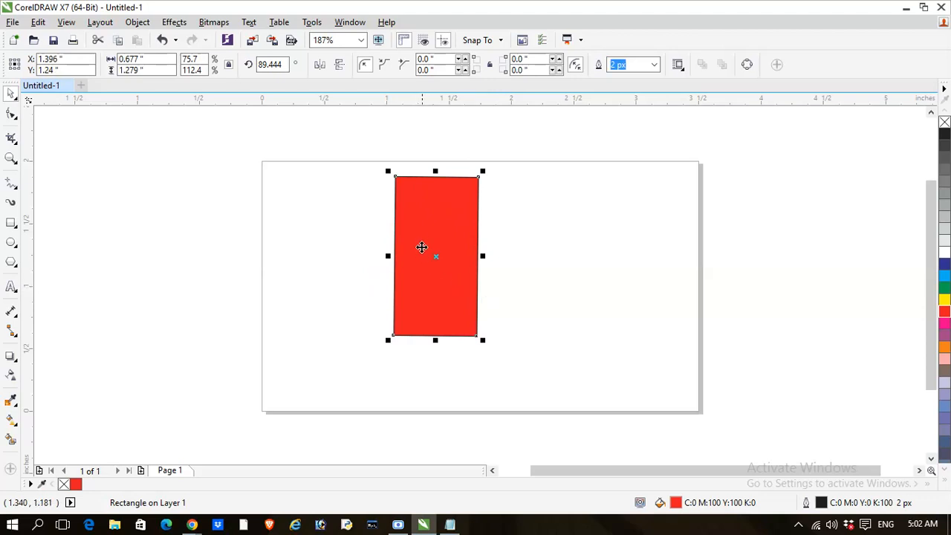
{"action": "left_click_drag", "start_coordinate": [420, 230], "coordinate": [421, 270]}
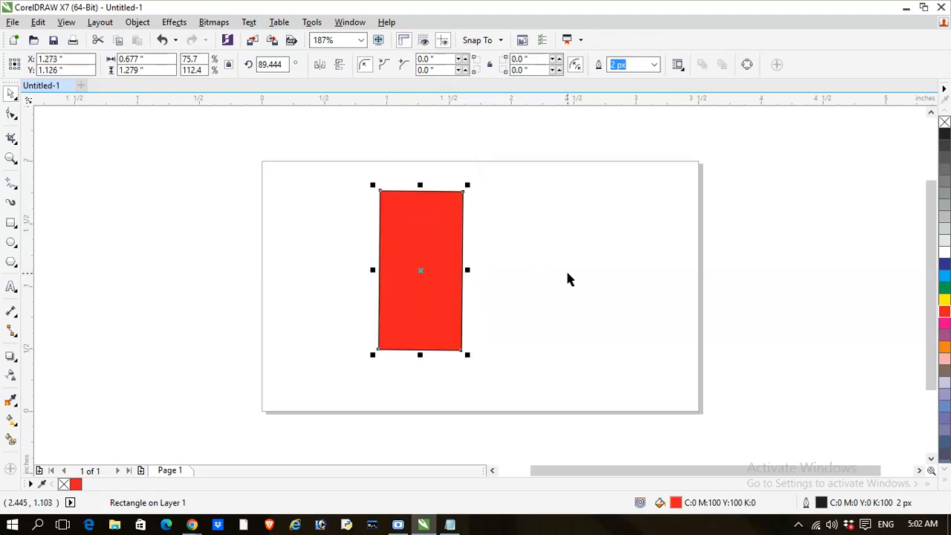
Shift the red rectangle's rotation center to its lower left area and rotate it around that point to about 18.4 degrees.
{"action": "left_click", "coordinate": [421, 282]}
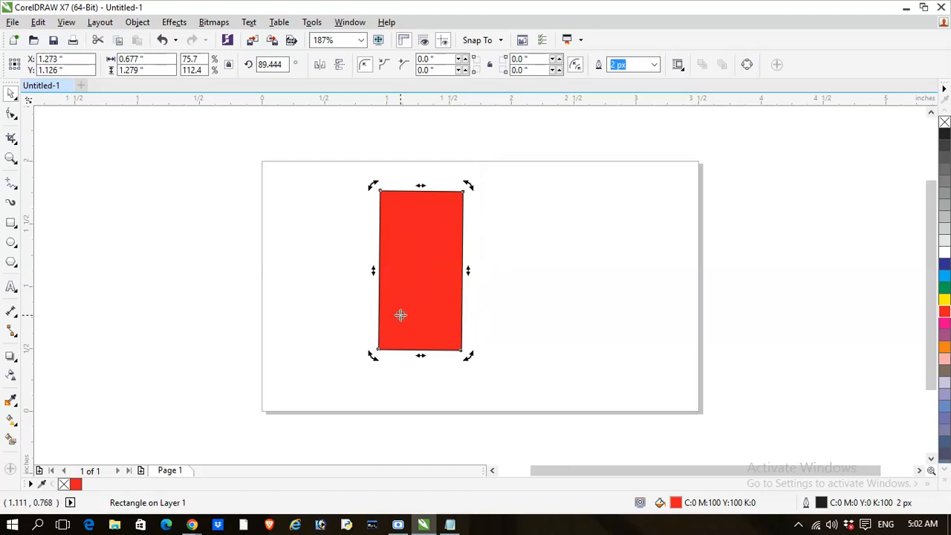
{"action": "left_click_drag", "start_coordinate": [470, 185], "coordinate": [528, 305]}
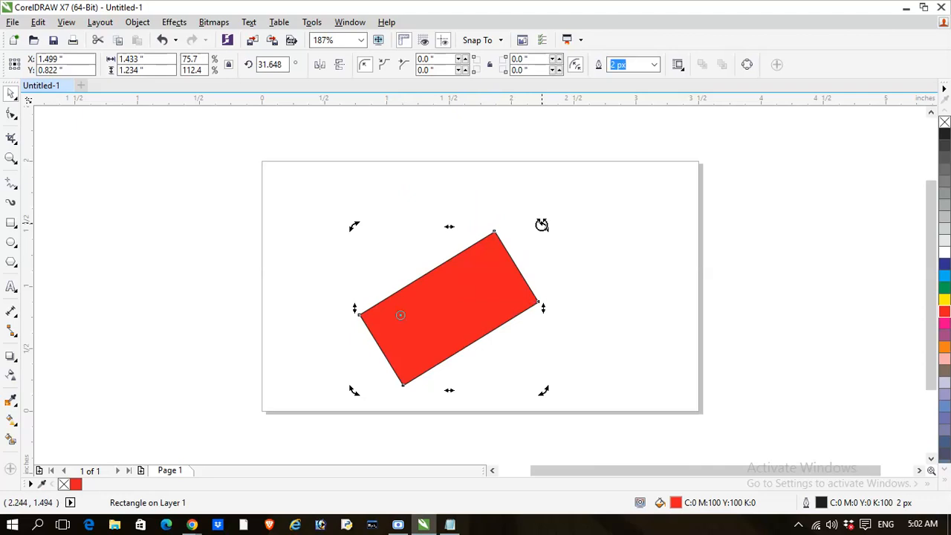
{"action": "left_click_drag", "start_coordinate": [542, 225], "coordinate": [556, 262]}
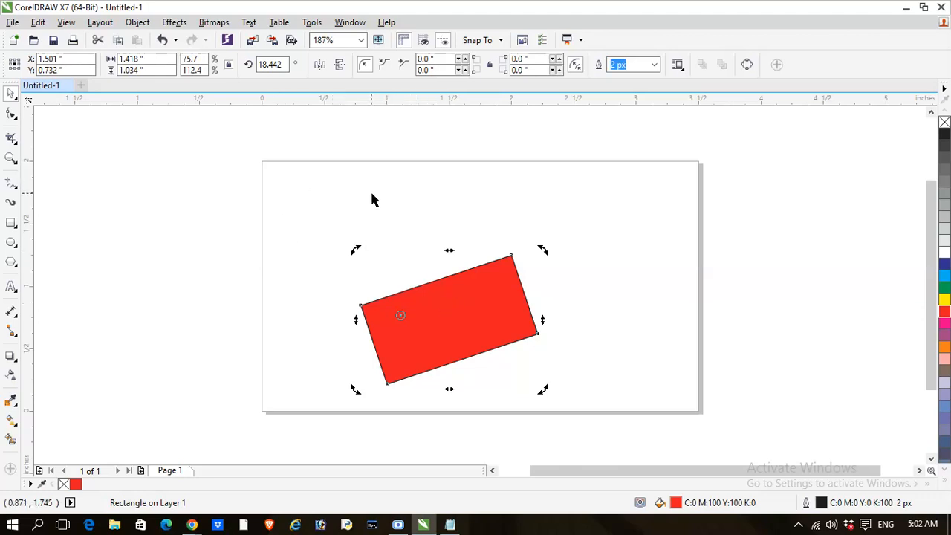
{"action": "left_click", "coordinate": [373, 212]}
Move the tilted rectangle to the upper right of the page and rotate it to about 1.4 degrees.
{"action": "left_click_drag", "start_coordinate": [444, 327], "coordinate": [581, 241]}
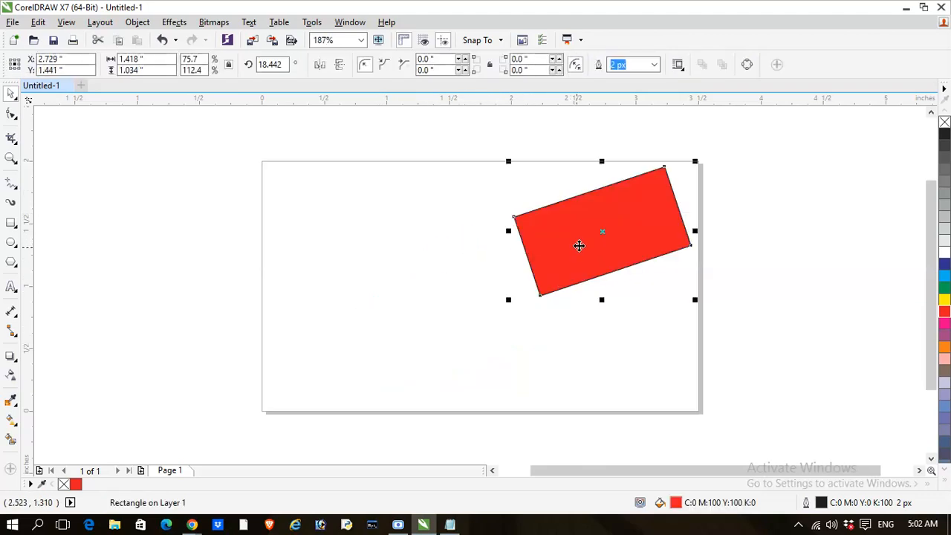
{"action": "left_click", "coordinate": [600, 232]}
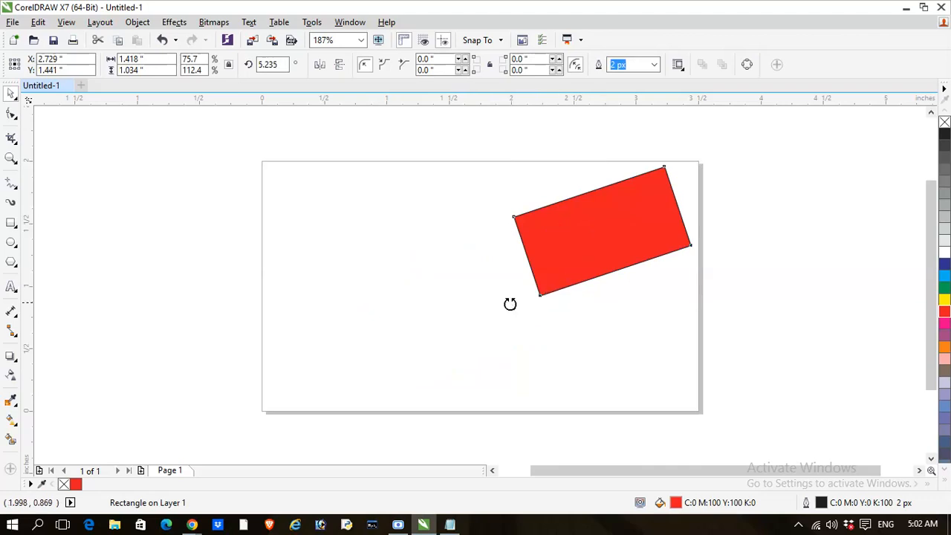
{"action": "left_click_drag", "start_coordinate": [510, 303], "coordinate": [499, 275]}
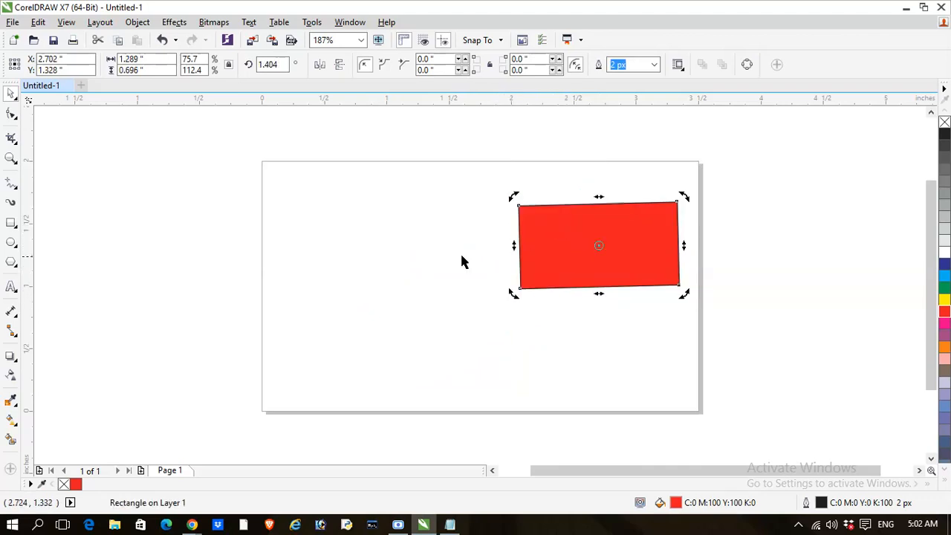
{"action": "left_click_drag", "start_coordinate": [509, 295], "coordinate": [509, 290]}
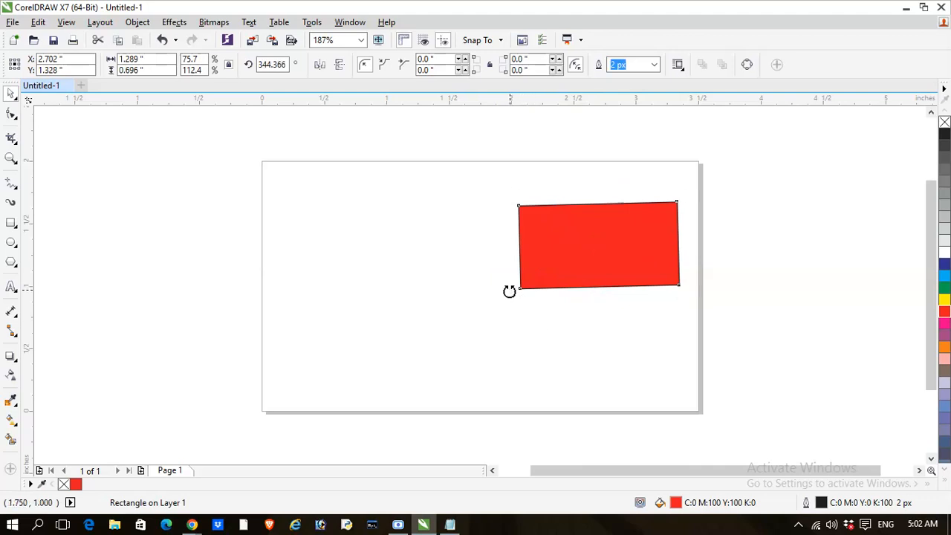
{"action": "left_click", "coordinate": [442, 293]}
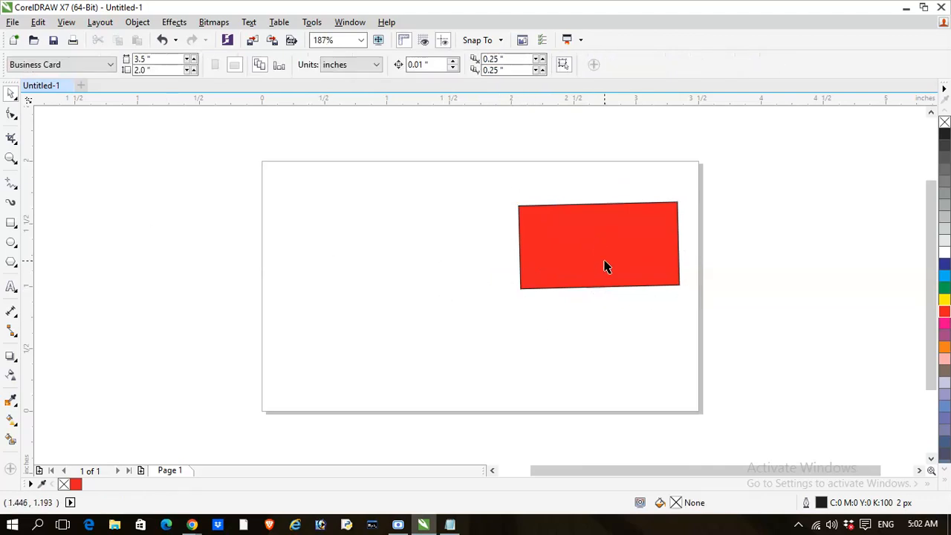
Move the red rectangle up to about Y 1.57 inches and straighten it to a rotation of about 0.2 degrees.
{"action": "left_click_drag", "start_coordinate": [607, 265], "coordinate": [606, 231]}
{"action": "left_click", "coordinate": [582, 233]}
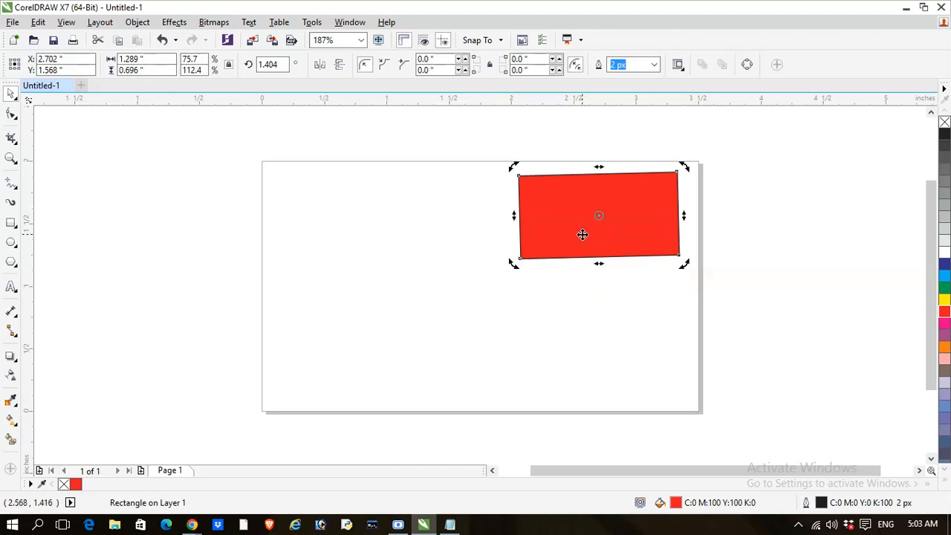
{"action": "left_click_drag", "start_coordinate": [514, 266], "coordinate": [507, 266]}
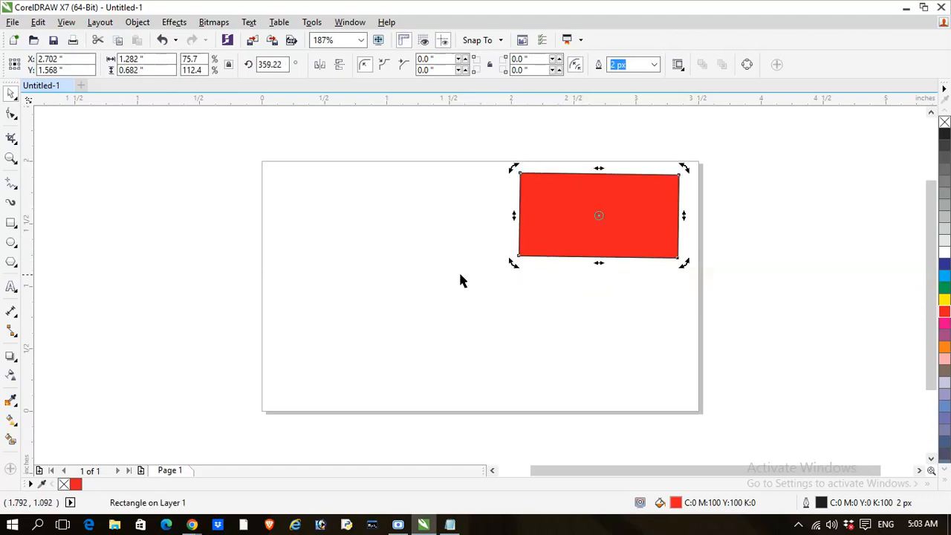
{"action": "left_click_drag", "start_coordinate": [683, 262], "coordinate": [684, 265]}
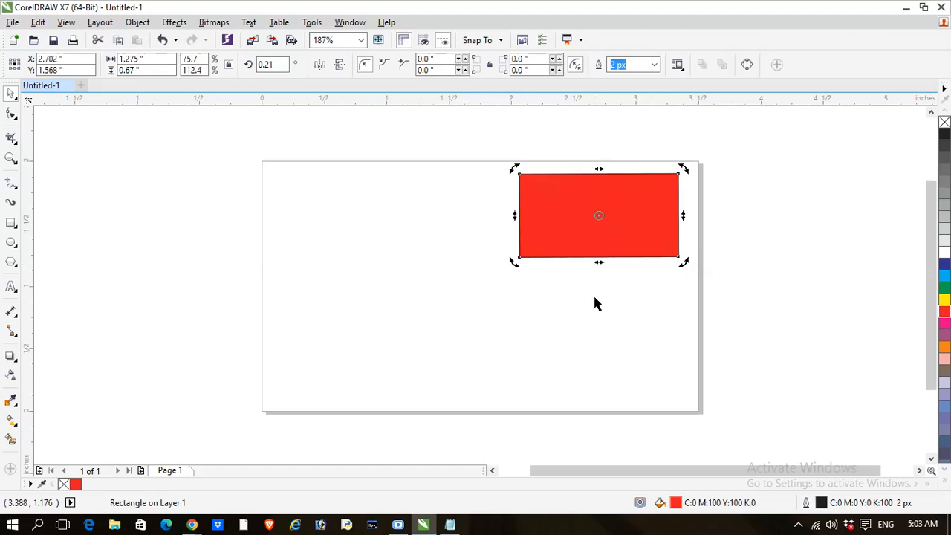
{"action": "left_click", "coordinate": [593, 296]}
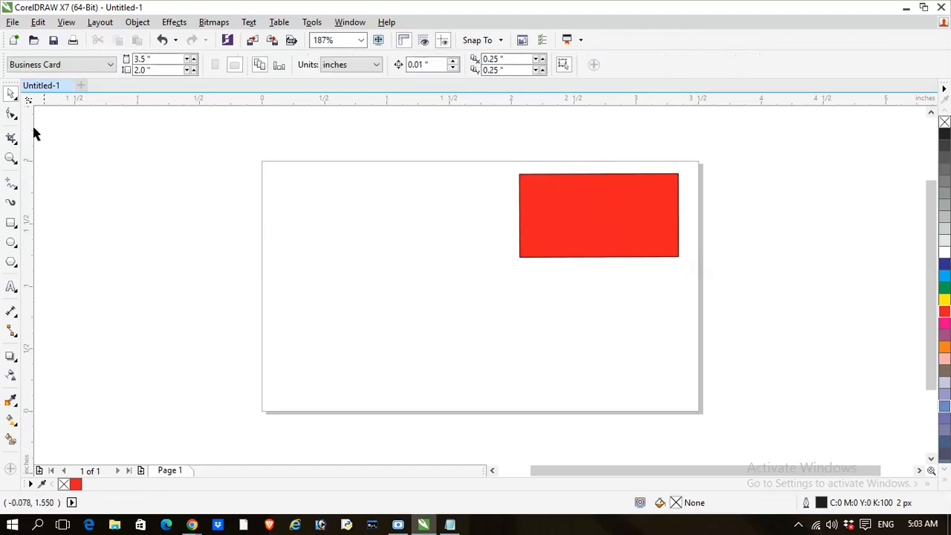
Draw thirteen small unfilled rectangles of varied sizes across the left and middle of the page with the Rectangle tool.
{"action": "left_click", "coordinate": [14, 99]}
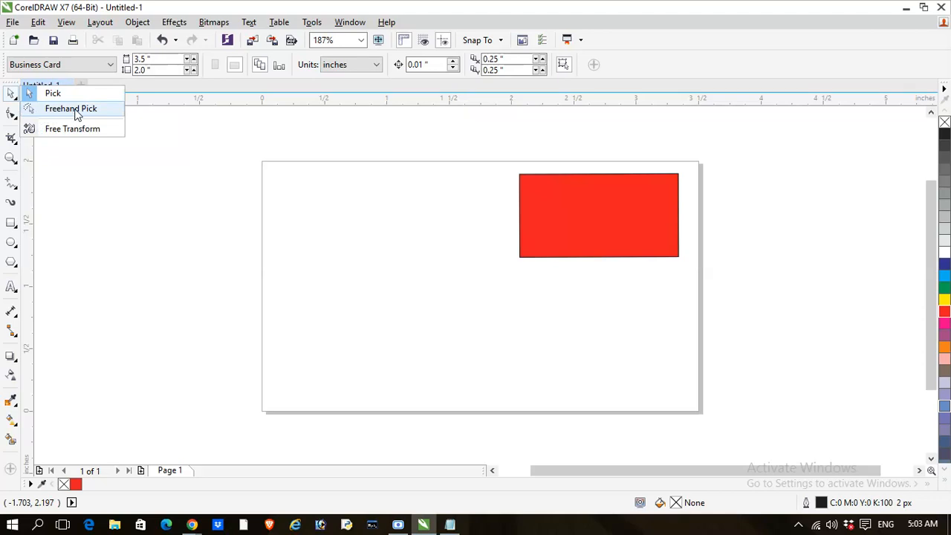
{"action": "left_click", "coordinate": [15, 224]}
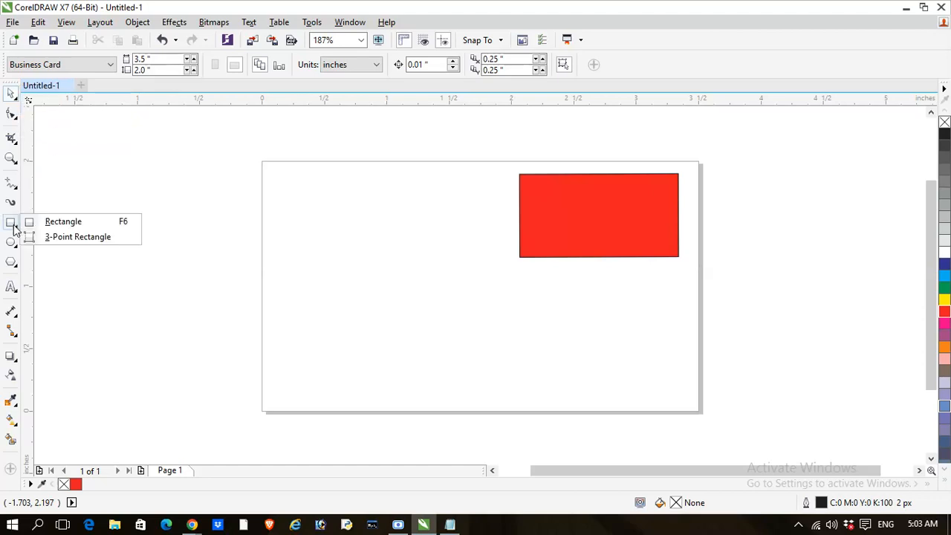
{"action": "left_click", "coordinate": [55, 220]}
{"action": "left_click_drag", "start_coordinate": [289, 189], "coordinate": [361, 216]}
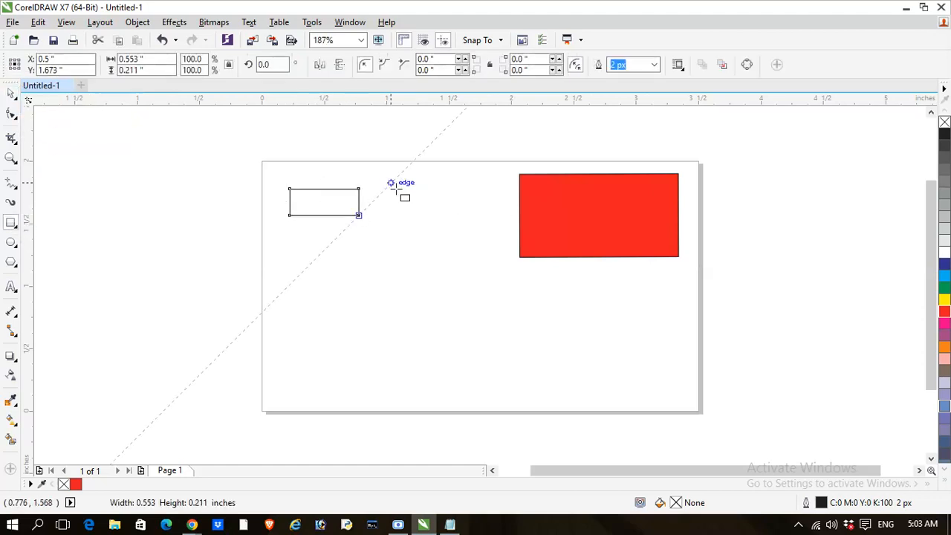
{"action": "left_click_drag", "start_coordinate": [391, 183], "coordinate": [432, 216]}
{"action": "left_click_drag", "start_coordinate": [326, 245], "coordinate": [366, 284]}
{"action": "left_click_drag", "start_coordinate": [391, 244], "coordinate": [446, 277]}
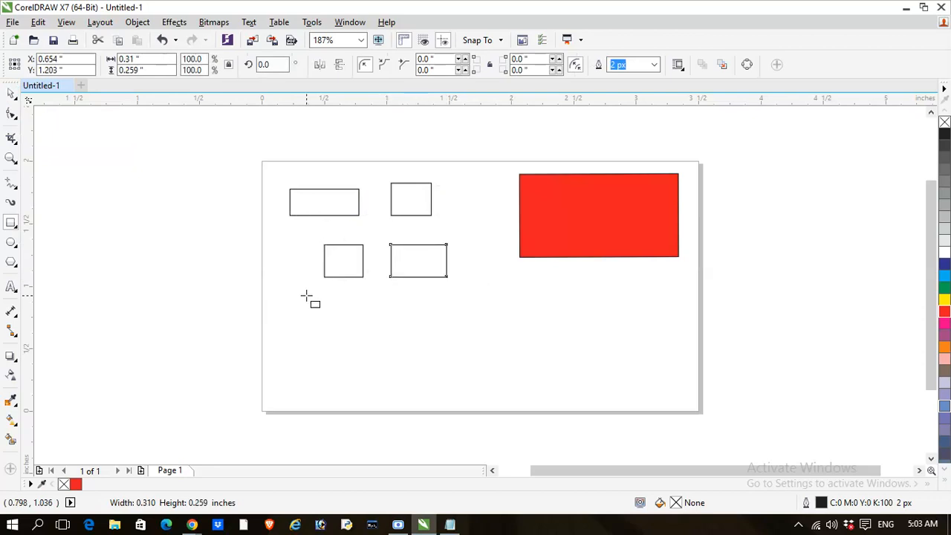
{"action": "left_click_drag", "start_coordinate": [306, 296], "coordinate": [346, 343]}
{"action": "left_click_drag", "start_coordinate": [390, 312], "coordinate": [461, 355]}
{"action": "left_click_drag", "start_coordinate": [474, 257], "coordinate": [519, 296]}
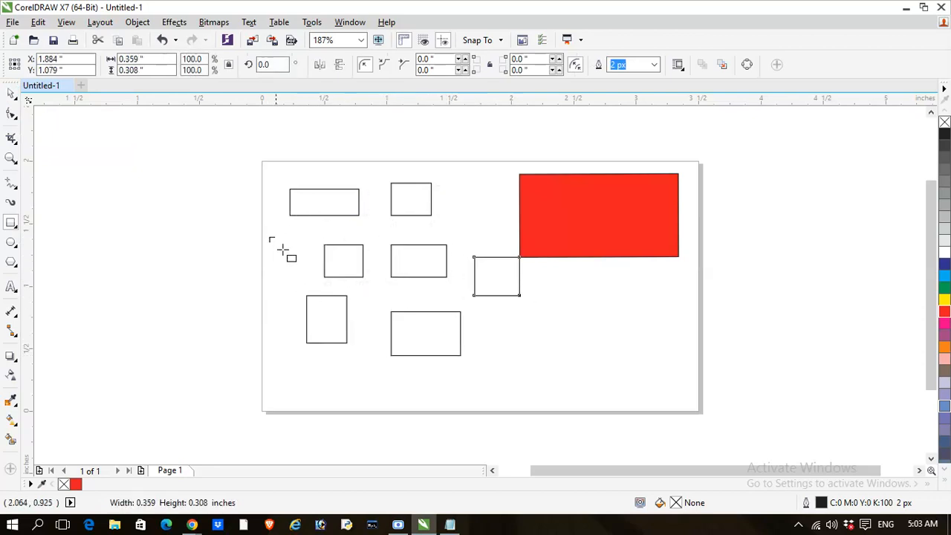
{"action": "left_click_drag", "start_coordinate": [269, 237], "coordinate": [296, 261]}
{"action": "left_click_drag", "start_coordinate": [269, 333], "coordinate": [340, 352]}
{"action": "left_click_drag", "start_coordinate": [362, 296], "coordinate": [390, 333]}
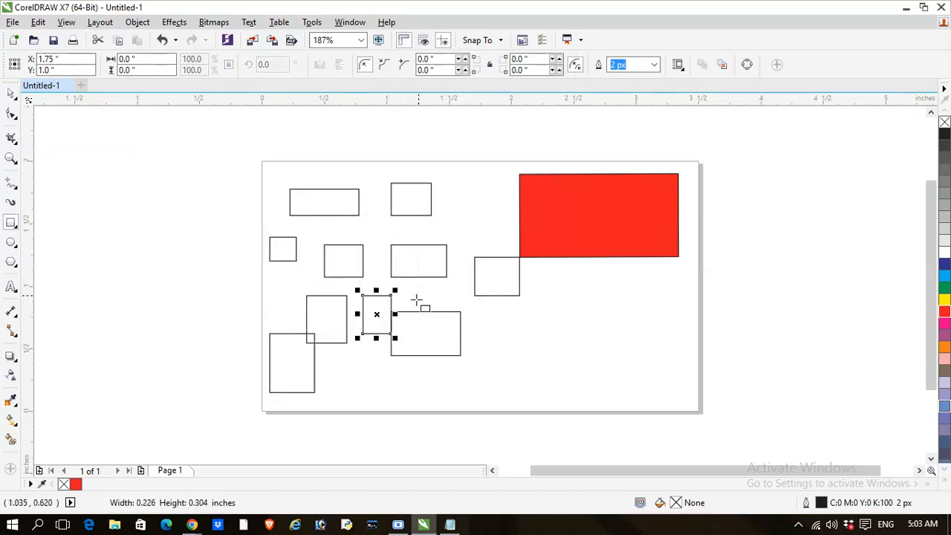
{"action": "mouse_move", "coordinate": [431, 294]}
{"action": "left_mouse_down"}
{"action": "mouse_move", "coordinate": [457, 296]}
{"action": "mouse_move", "coordinate": [497, 354]}
{"action": "left_mouse_up"}
{"action": "left_click_drag", "start_coordinate": [379, 354], "coordinate": [411, 392]}
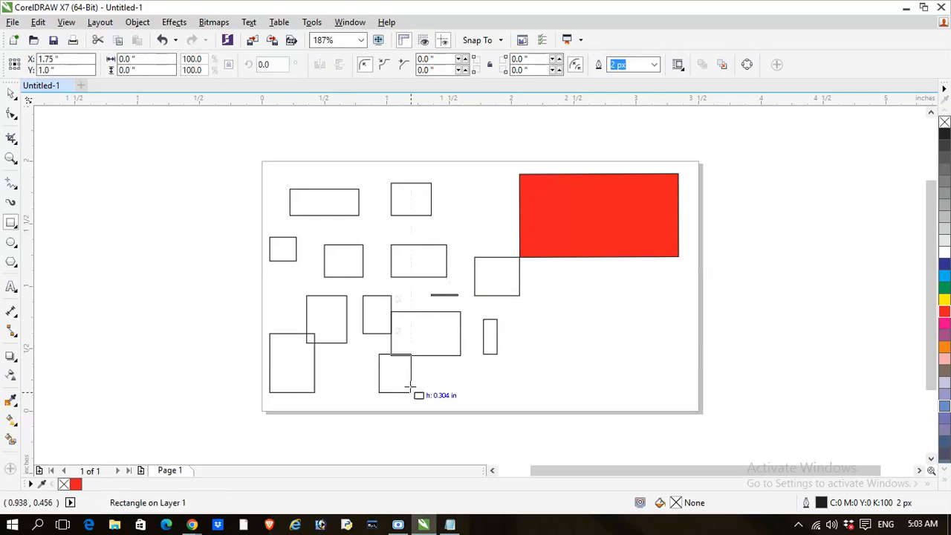
Select the five upper-left small rectangles together with the Pick tool and move them to a center of about X 0.81, Y 1.52 inches.
{"action": "left_click", "coordinate": [12, 94]}
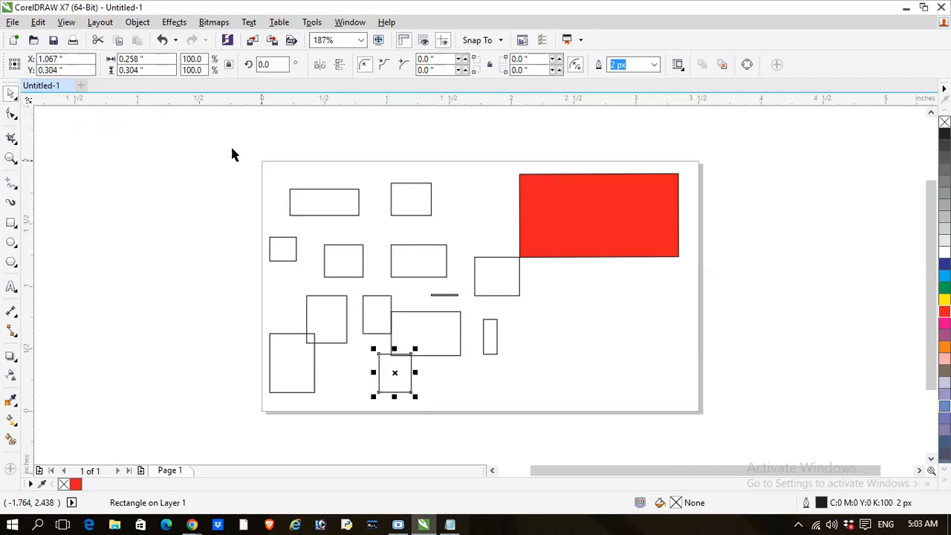
{"action": "left_click_drag", "start_coordinate": [192, 128], "coordinate": [460, 282]}
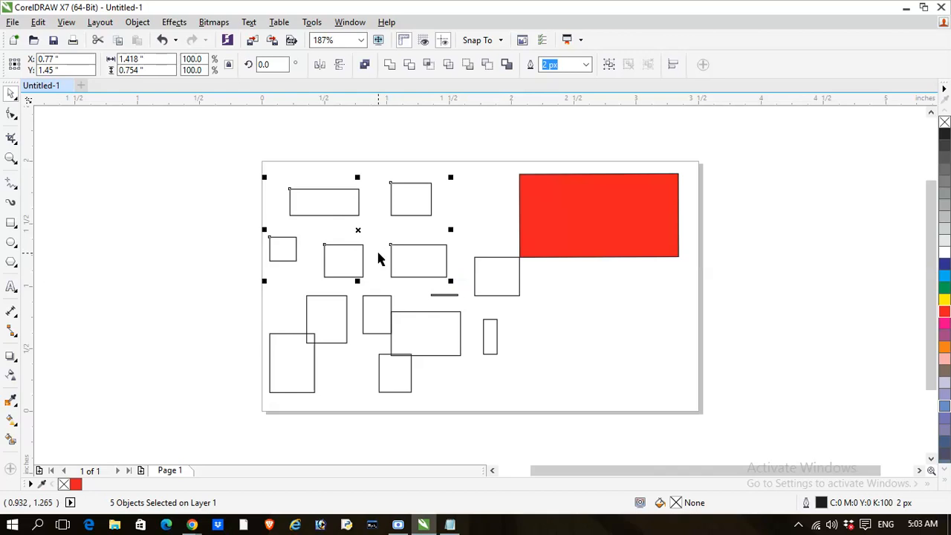
{"action": "left_click", "coordinate": [346, 260]}
{"action": "left_click_drag", "start_coordinate": [356, 251], "coordinate": [398, 238]}
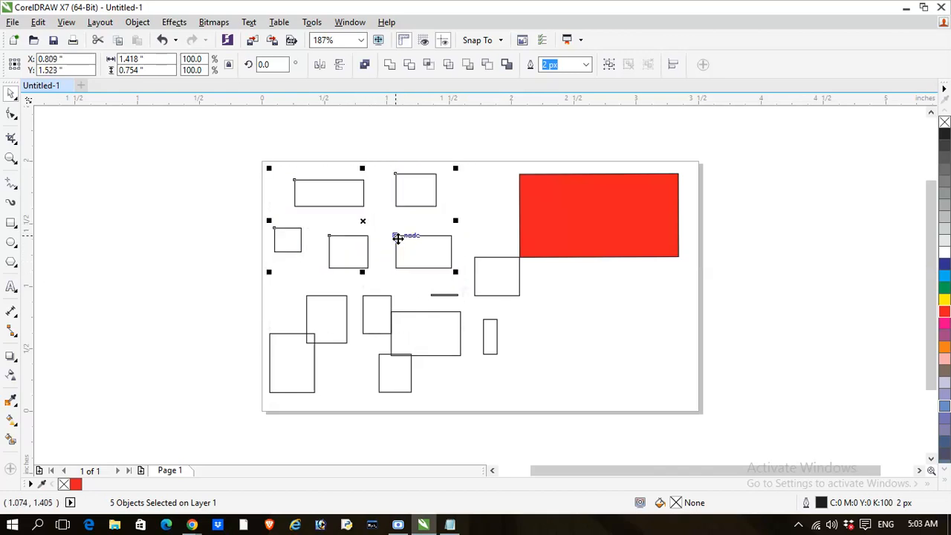
Using the Freehand Pick tool, move the three lower-middle rectangles to about X 2.31, Y 0.38 and two middle-row ones to X 2.65, Y 1.57 inches.
{"action": "left_click", "coordinate": [349, 354]}
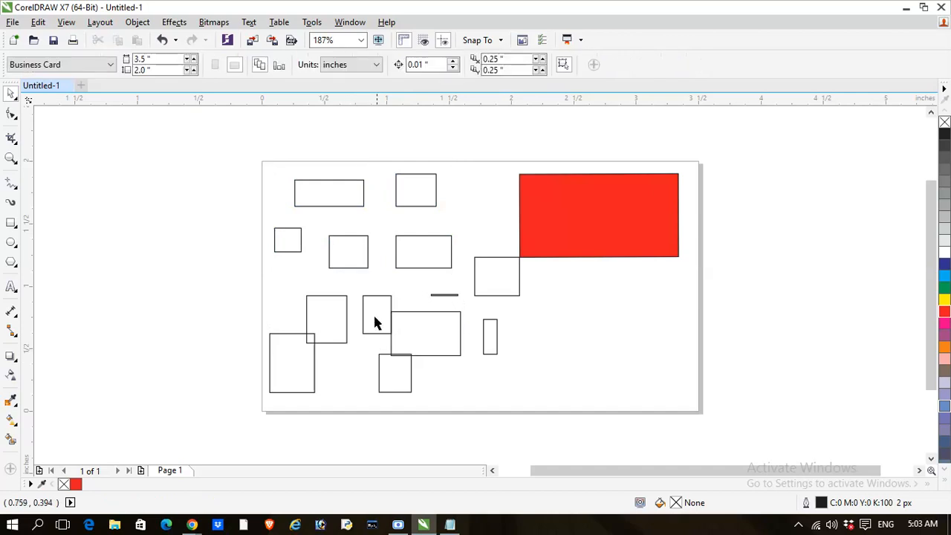
{"action": "left_click", "coordinate": [17, 99]}
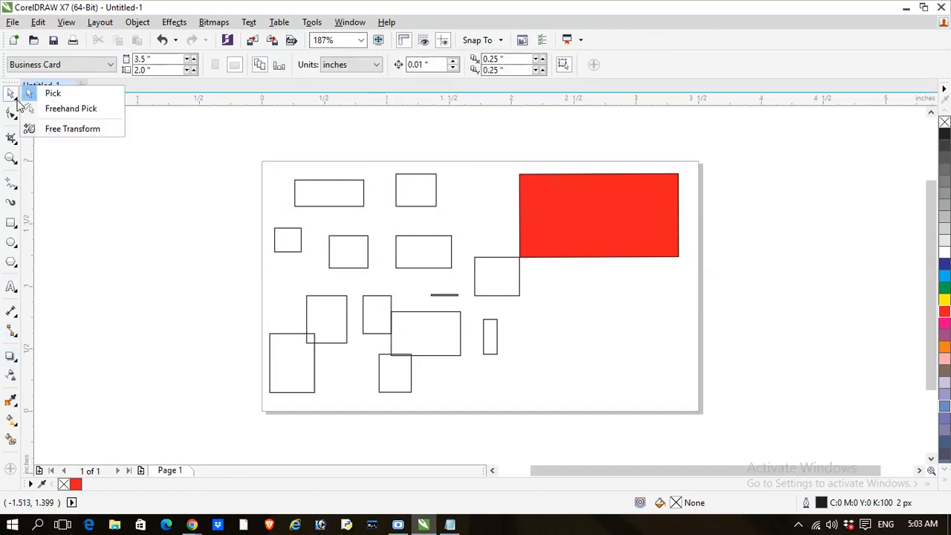
{"action": "left_click", "coordinate": [81, 112]}
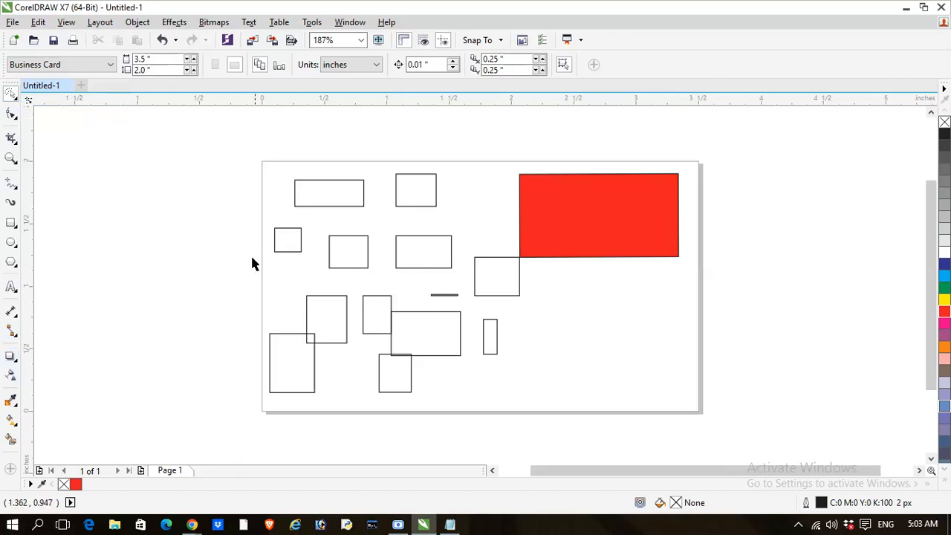
{"action": "mouse_move", "coordinate": [225, 283]}
{"action": "left_mouse_down"}
{"action": "mouse_move", "coordinate": [363, 276]}
{"action": "mouse_move", "coordinate": [349, 283]}
{"action": "mouse_move", "coordinate": [365, 345]}
{"action": "mouse_move", "coordinate": [431, 342]}
{"action": "mouse_move", "coordinate": [508, 369]}
{"action": "mouse_move", "coordinate": [518, 346]}
{"action": "mouse_move", "coordinate": [508, 309]}
{"action": "mouse_move", "coordinate": [453, 284]}
{"action": "mouse_move", "coordinate": [361, 281]}
{"action": "left_mouse_up"}
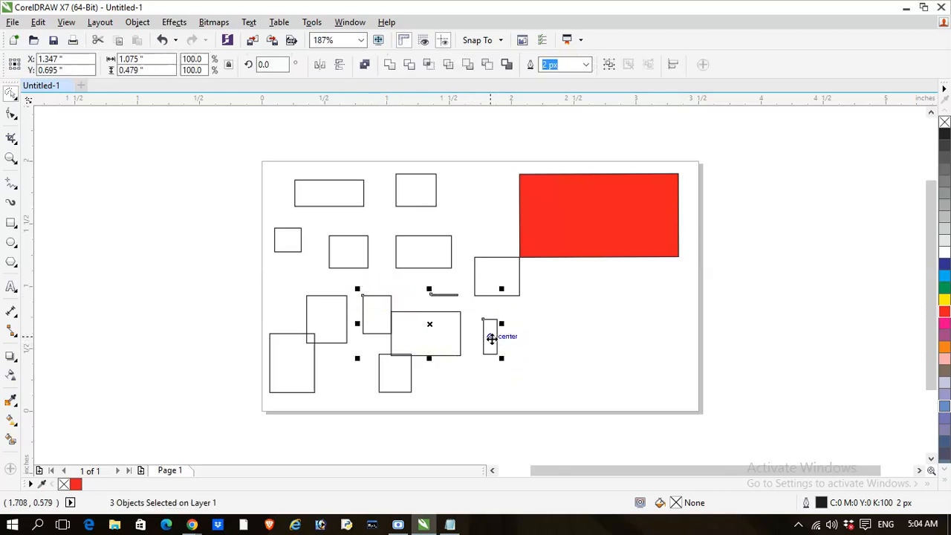
{"action": "left_click_drag", "start_coordinate": [494, 336], "coordinate": [617, 378]}
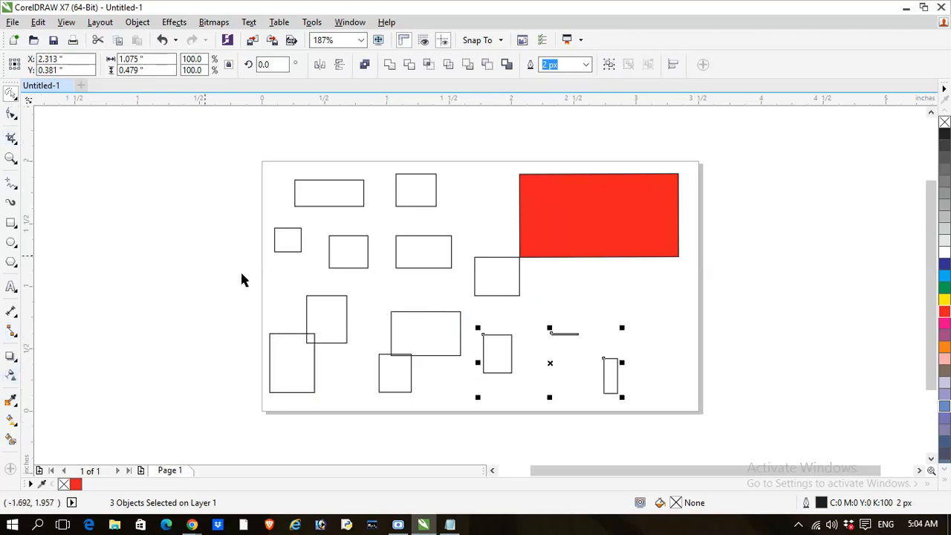
{"action": "mouse_move", "coordinate": [174, 276]}
{"action": "left_mouse_down"}
{"action": "mouse_move", "coordinate": [304, 272]}
{"action": "mouse_move", "coordinate": [319, 235]}
{"action": "mouse_move", "coordinate": [345, 220]}
{"action": "mouse_move", "coordinate": [414, 215]}
{"action": "mouse_move", "coordinate": [465, 231]}
{"action": "mouse_move", "coordinate": [461, 269]}
{"action": "mouse_move", "coordinate": [438, 287]}
{"action": "mouse_move", "coordinate": [366, 291]}
{"action": "mouse_move", "coordinate": [310, 276]}
{"action": "left_mouse_up"}
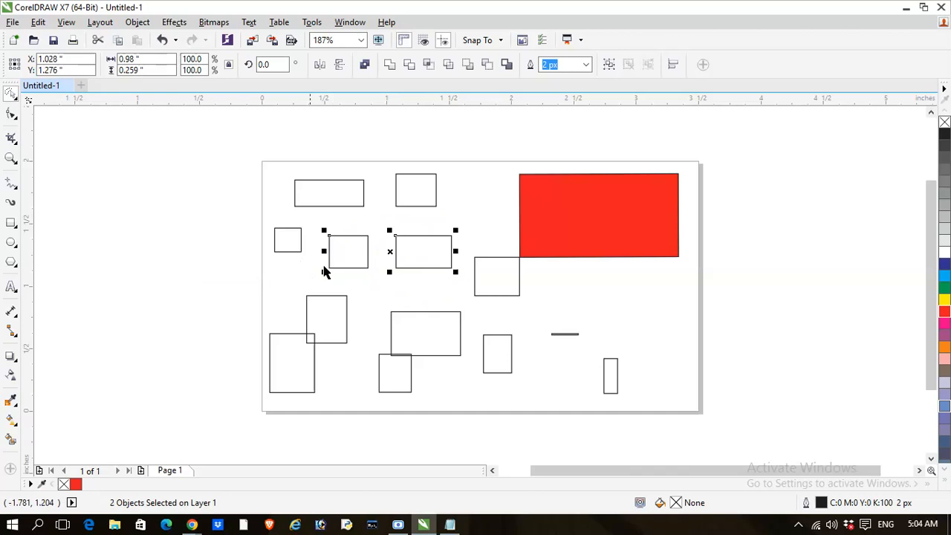
{"action": "mouse_move", "coordinate": [353, 248]}
{"action": "left_mouse_down"}
{"action": "mouse_move", "coordinate": [538, 247]}
{"action": "mouse_move", "coordinate": [553, 209]}
{"action": "left_mouse_up"}
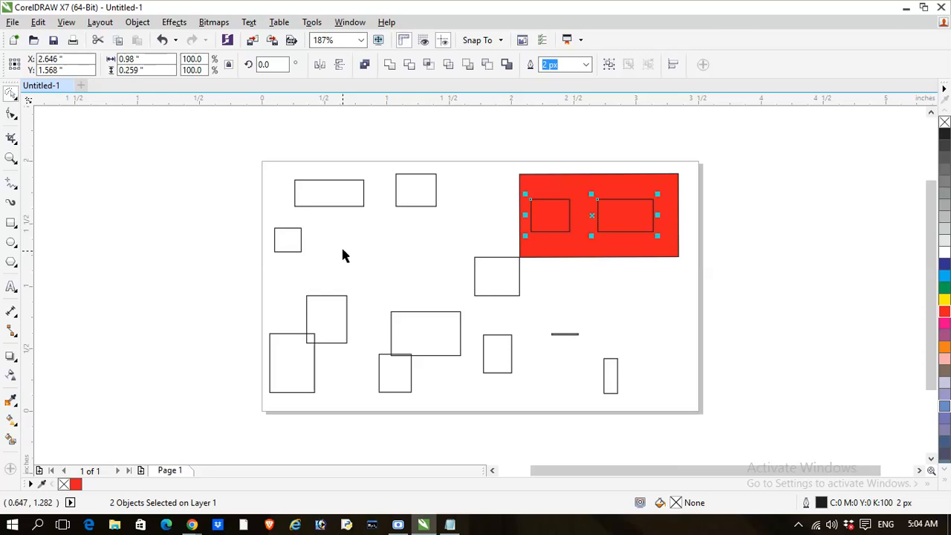
Free-skew the wide upper-left rectangle with the Free Transform tool, shifting it to a center of about X 1.91, Y 1.74 inches.
{"action": "left_click", "coordinate": [15, 101]}
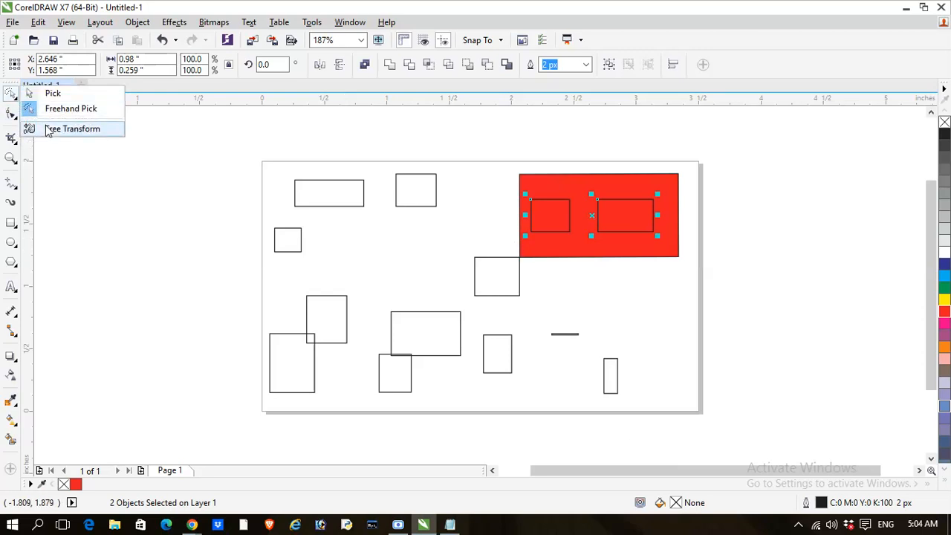
{"action": "left_click", "coordinate": [46, 129]}
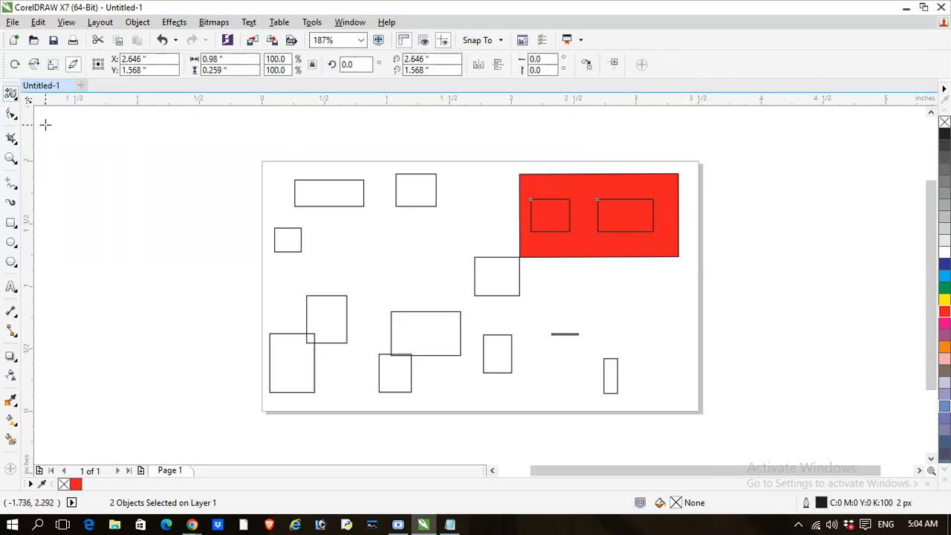
{"action": "left_click", "coordinate": [316, 194]}
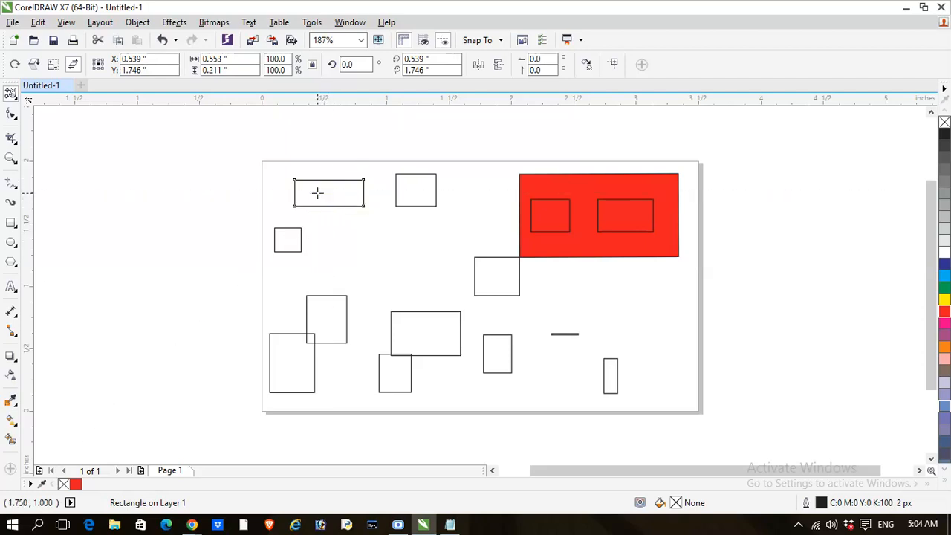
{"action": "left_click_drag", "start_coordinate": [318, 193], "coordinate": [319, 177]}
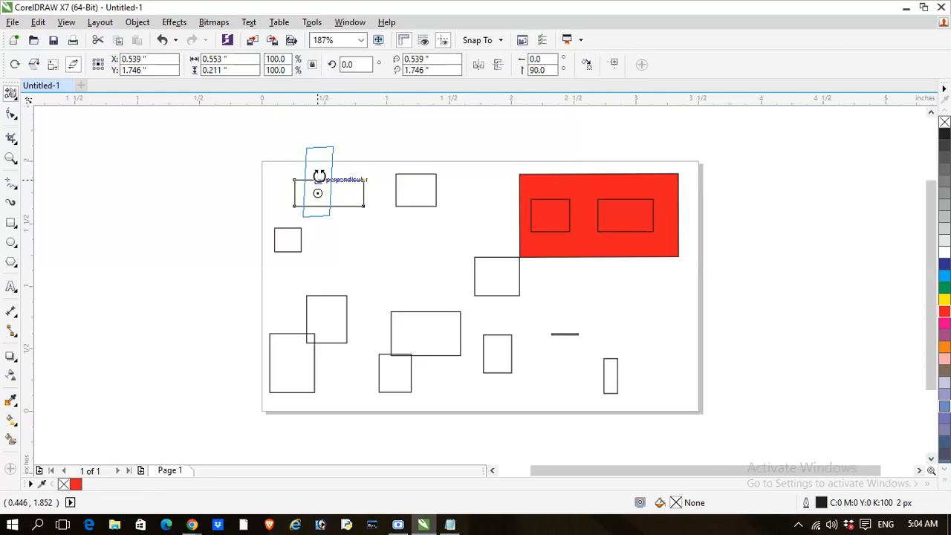
{"action": "left_click_drag", "start_coordinate": [319, 176], "coordinate": [324, 198]}
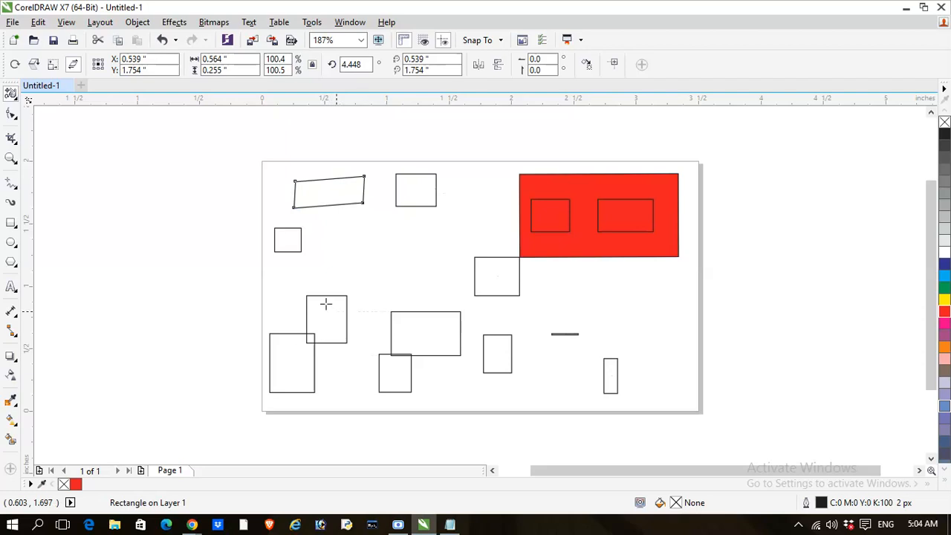
{"action": "mouse_move", "coordinate": [420, 194]}
{"action": "left_mouse_down"}
{"action": "mouse_move", "coordinate": [418, 170]}
{"action": "mouse_move", "coordinate": [405, 200]}
{"action": "mouse_move", "coordinate": [407, 191]}
{"action": "left_mouse_up"}
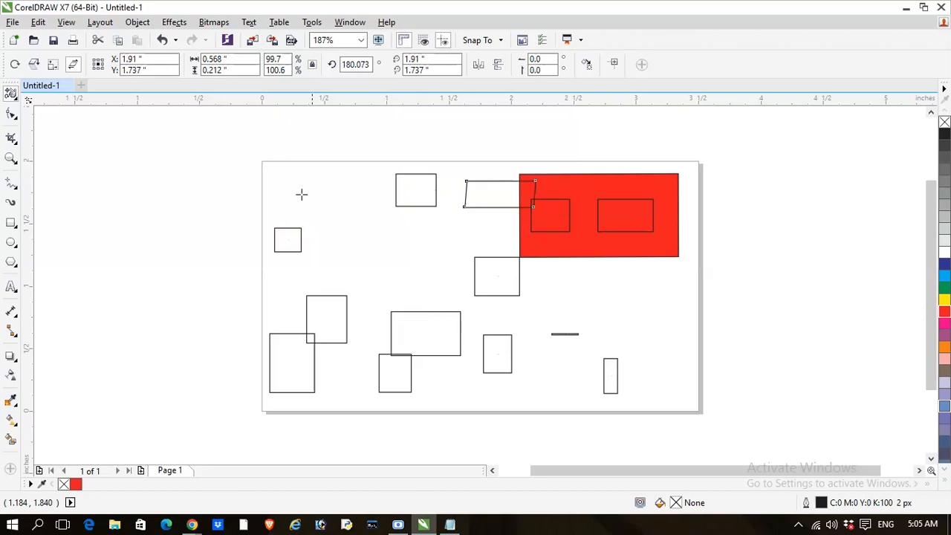
Move the small rectangle near the top middle of the page to about X 0.84, Y 1.41 inches with the Pick tool.
{"action": "left_click", "coordinate": [16, 98]}
{"action": "left_click", "coordinate": [52, 92]}
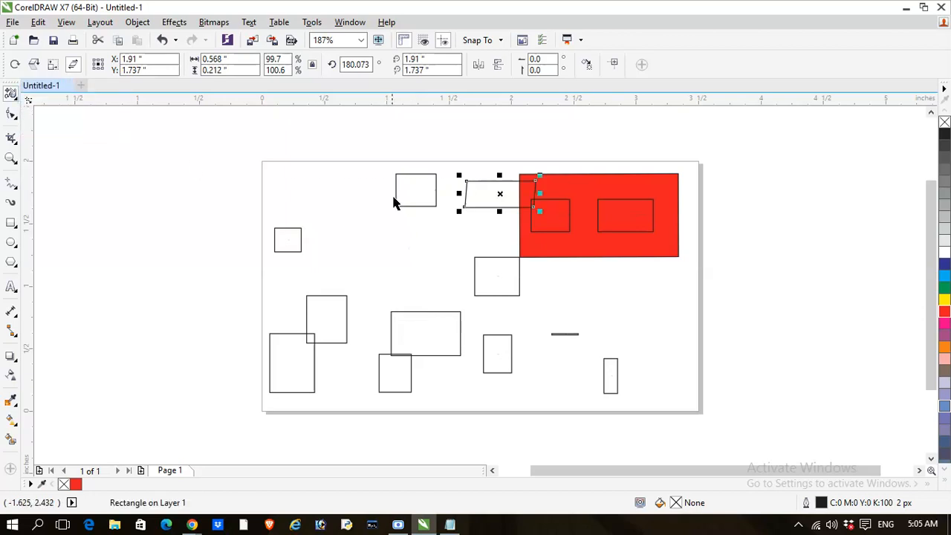
{"action": "left_click", "coordinate": [416, 191]}
{"action": "left_click_drag", "start_coordinate": [416, 191], "coordinate": [366, 237]}
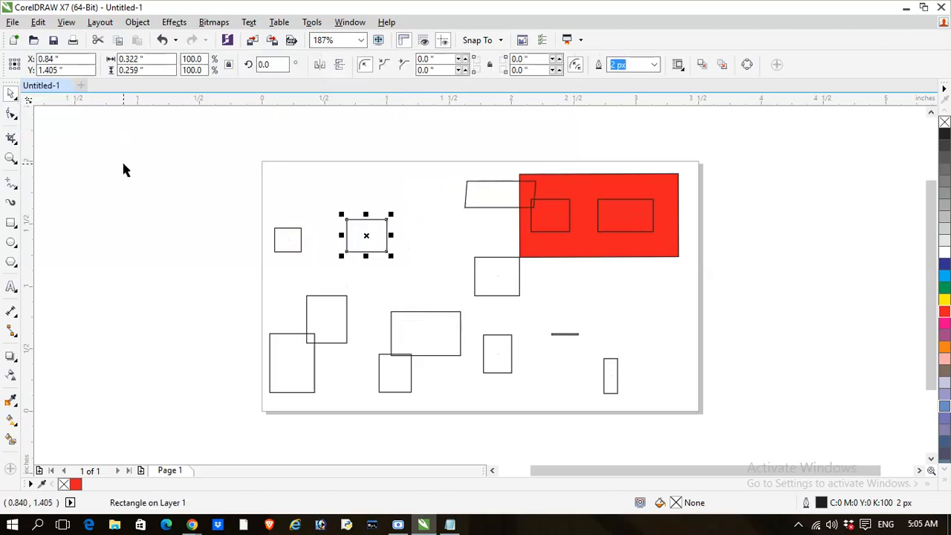
Free-skew the selected rectangle about its center with the Free Transform tool to about 0.36 by 0.42 inches and an angle of about 112.6 degrees.
{"action": "left_click", "coordinate": [18, 102]}
{"action": "left_click", "coordinate": [67, 130]}
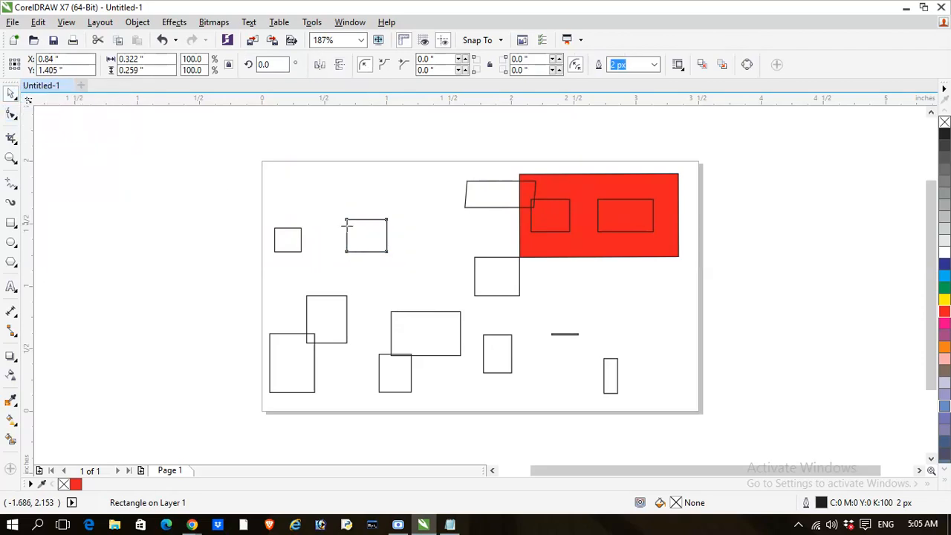
{"action": "left_click_drag", "start_coordinate": [361, 236], "coordinate": [353, 214]}
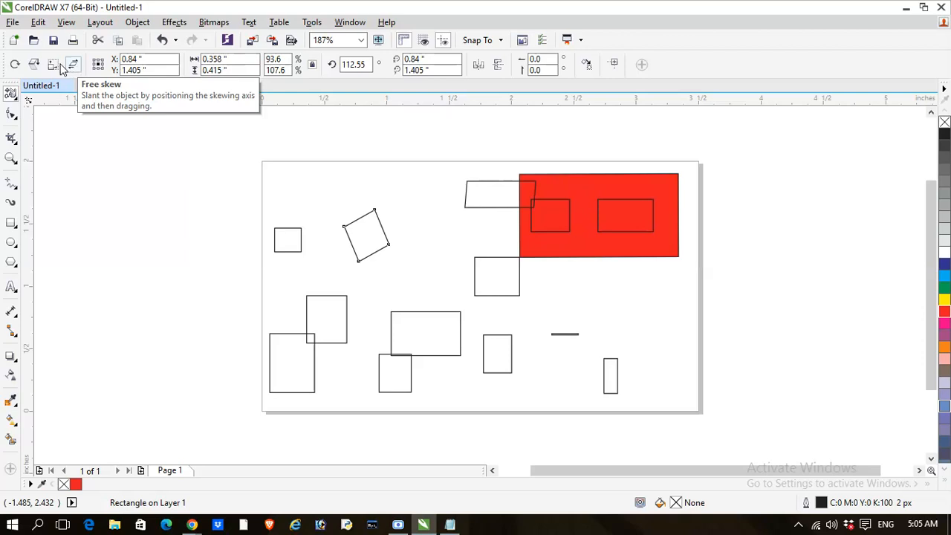
Free-rotate the small square near the page's left edge to about 57.4 degrees and reflect it at an angle to about X 1.20, Y 1.48 inches.
{"action": "left_click", "coordinate": [16, 65]}
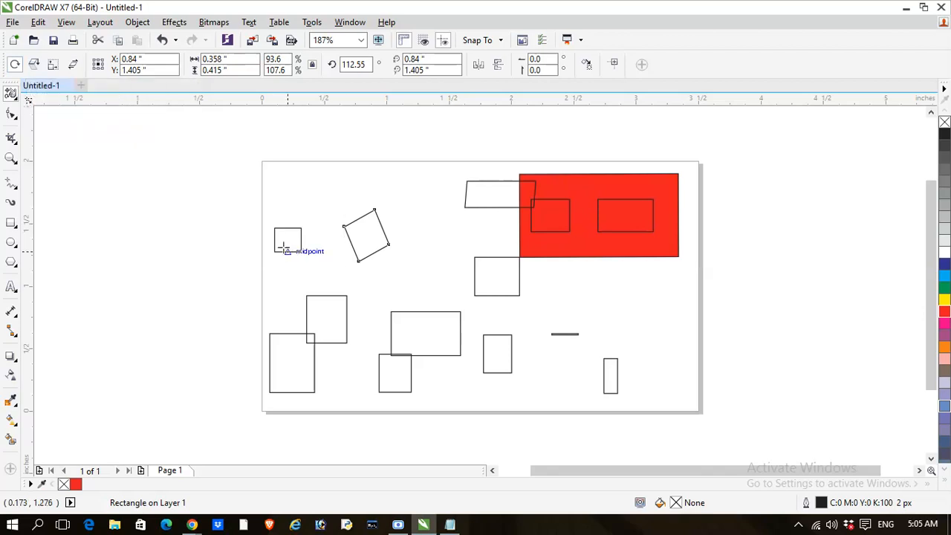
{"action": "left_click_drag", "start_coordinate": [288, 240], "coordinate": [303, 272]}
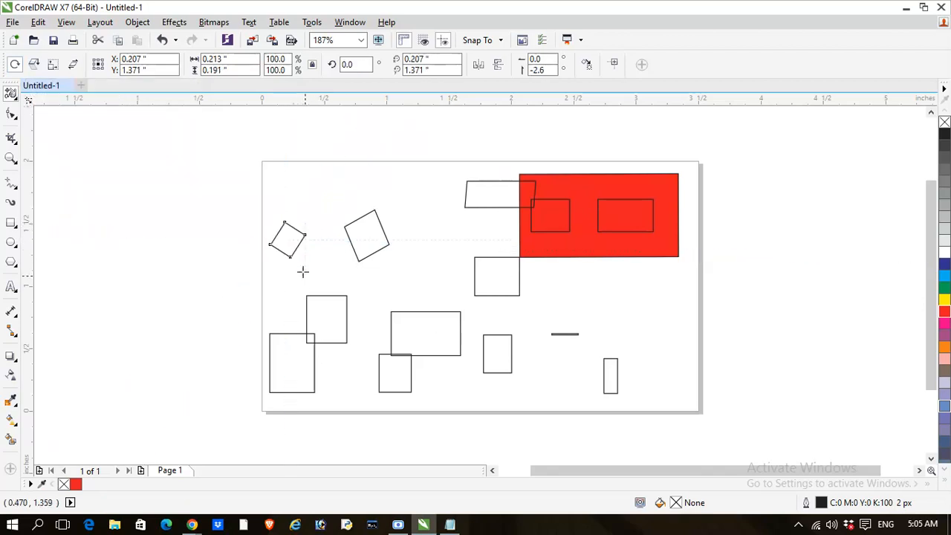
{"action": "left_click", "coordinate": [40, 65]}
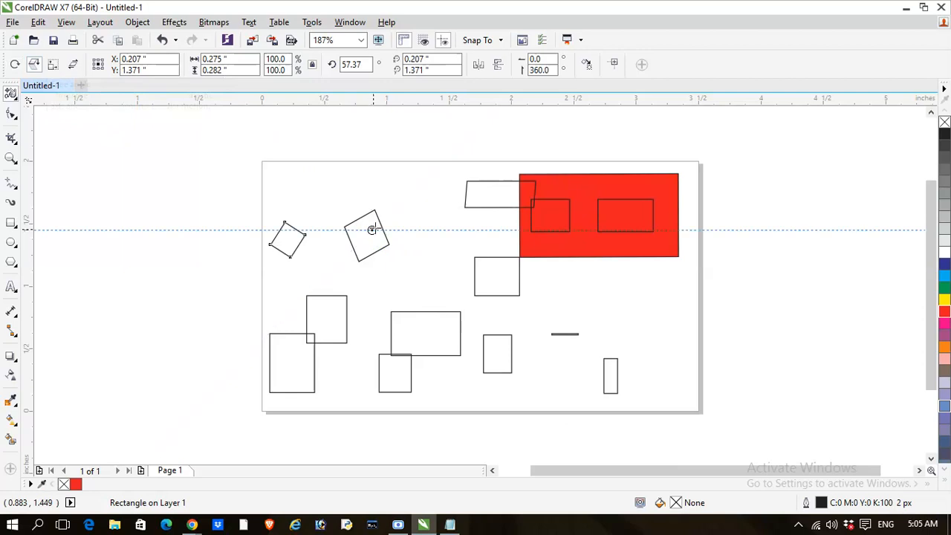
{"action": "left_click_drag", "start_coordinate": [372, 229], "coordinate": [461, 205]}
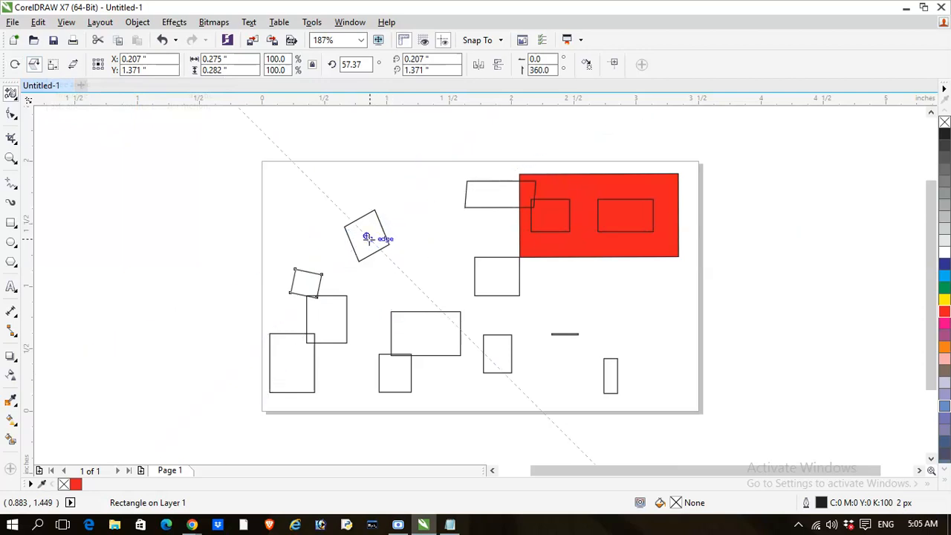
{"action": "left_click_drag", "start_coordinate": [367, 241], "coordinate": [350, 227]}
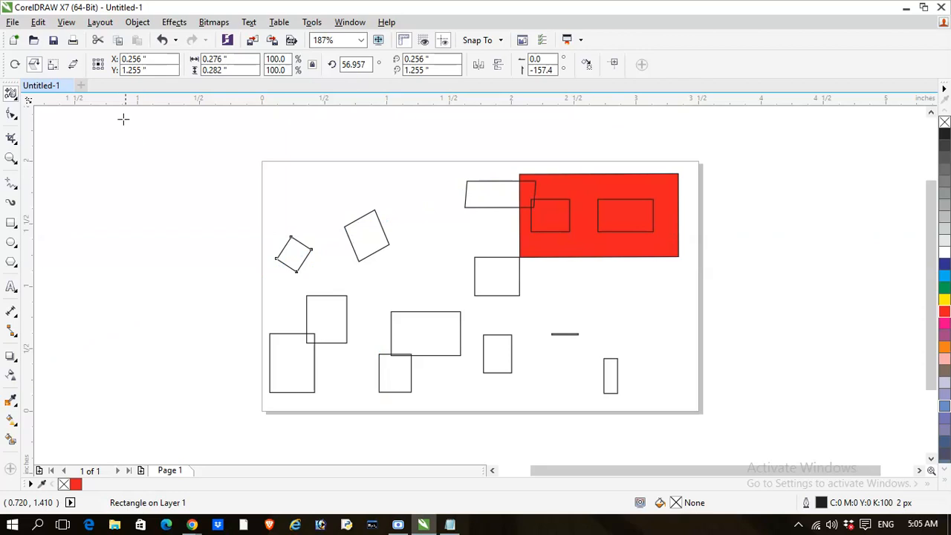
Free-scale the small tilted square to about 0.29 by 0.35 inches and slightly rescale the larger tilted rectangle beside it.
{"action": "left_click", "coordinate": [56, 65]}
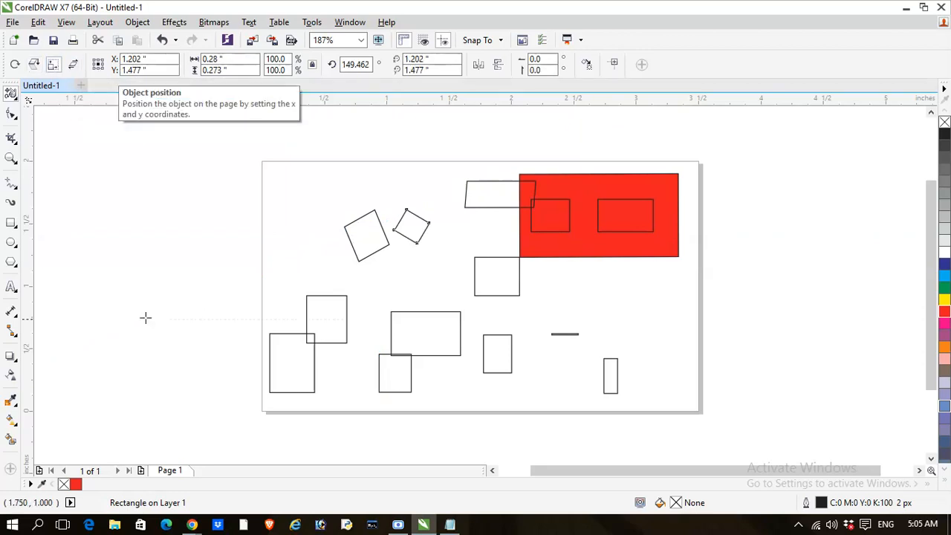
{"action": "left_click_drag", "start_coordinate": [486, 198], "coordinate": [491, 156]}
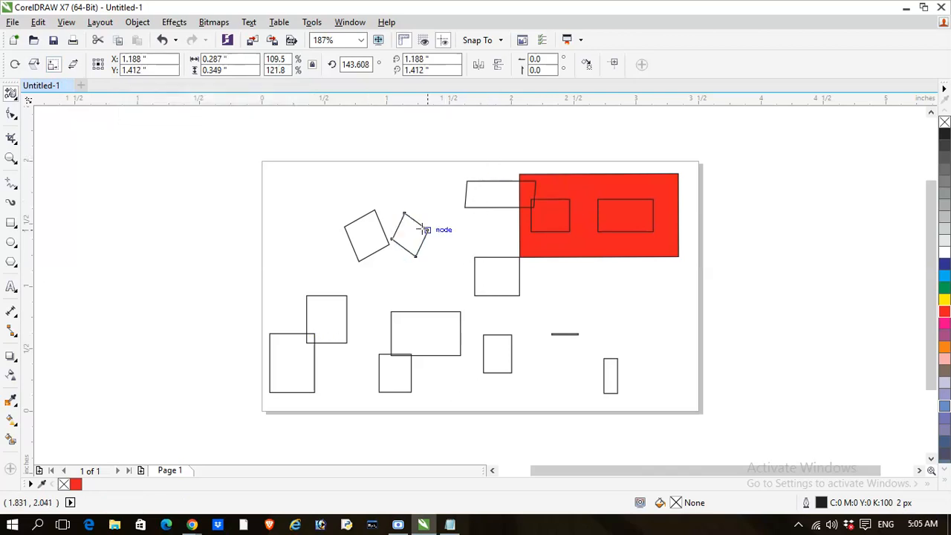
{"action": "left_click", "coordinate": [367, 236]}
{"action": "mouse_move", "coordinate": [368, 237]}
{"action": "left_mouse_down"}
{"action": "mouse_move", "coordinate": [338, 188]}
{"action": "mouse_move", "coordinate": [367, 201]}
{"action": "mouse_move", "coordinate": [391, 231]}
{"action": "mouse_move", "coordinate": [450, 211]}
{"action": "mouse_move", "coordinate": [367, 234]}
{"action": "left_mouse_up"}
Free-scale the wide lower-middle rectangle to about 1.08 by 0.64 inches.
{"action": "left_click", "coordinate": [443, 355]}
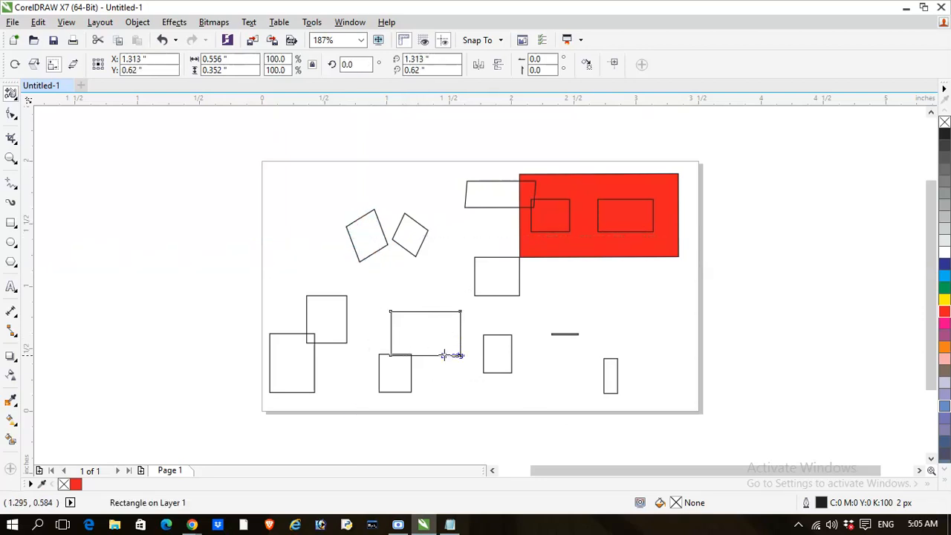
{"action": "left_click_drag", "start_coordinate": [426, 310], "coordinate": [438, 225]}
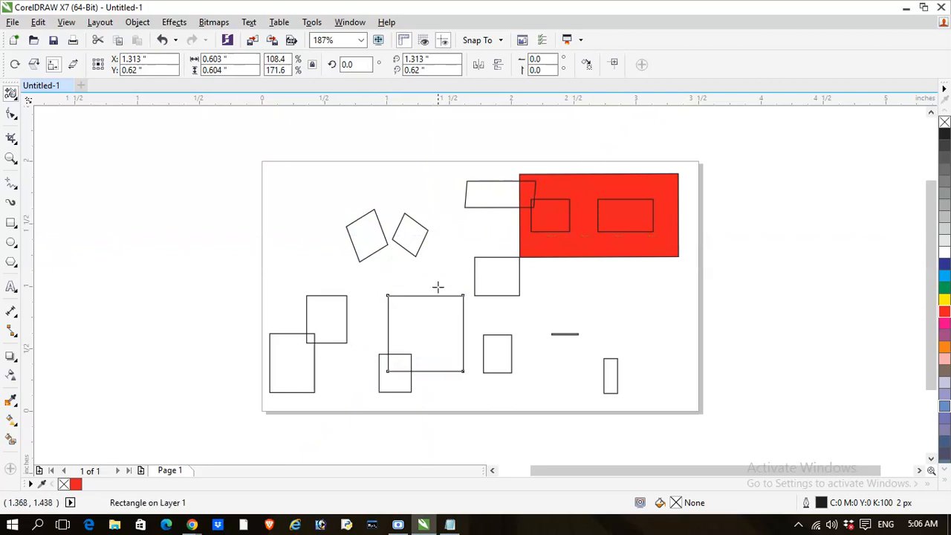
{"action": "left_click_drag", "start_coordinate": [443, 335], "coordinate": [561, 325]}
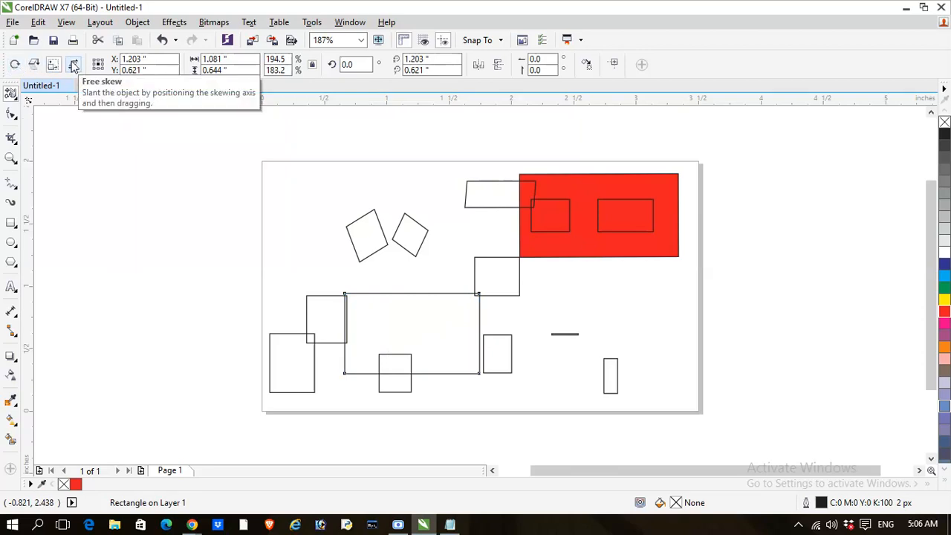
Free-skew the enlarged rectangle off the page to about X 2.87, Y 2.80 inches and the small tilted square to about 146.5 degrees.
{"action": "left_click", "coordinate": [72, 65]}
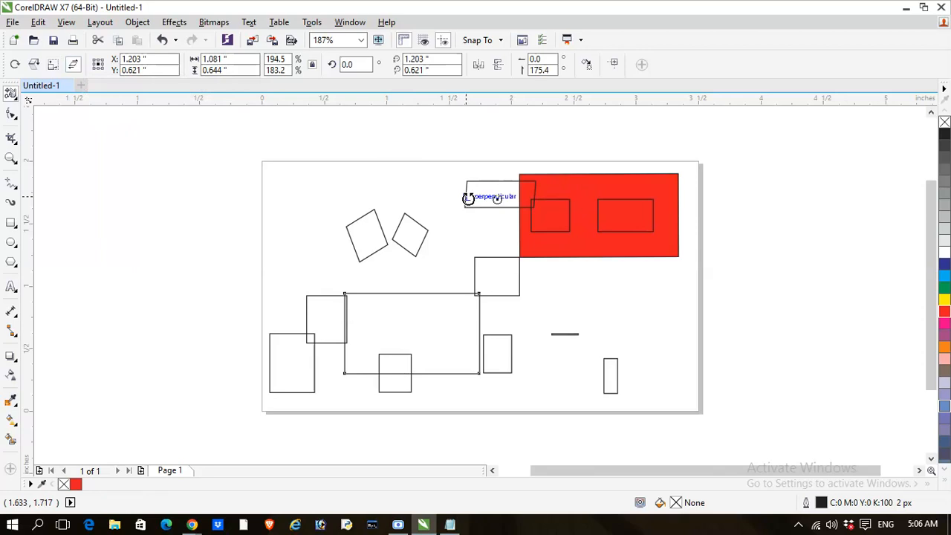
{"action": "left_click_drag", "start_coordinate": [468, 199], "coordinate": [535, 186]}
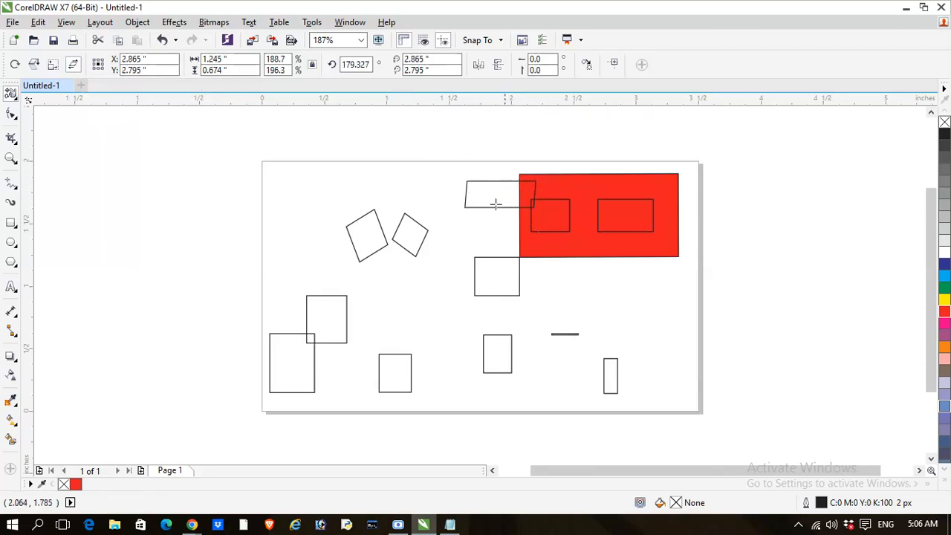
{"action": "left_click_drag", "start_coordinate": [409, 235], "coordinate": [442, 236]}
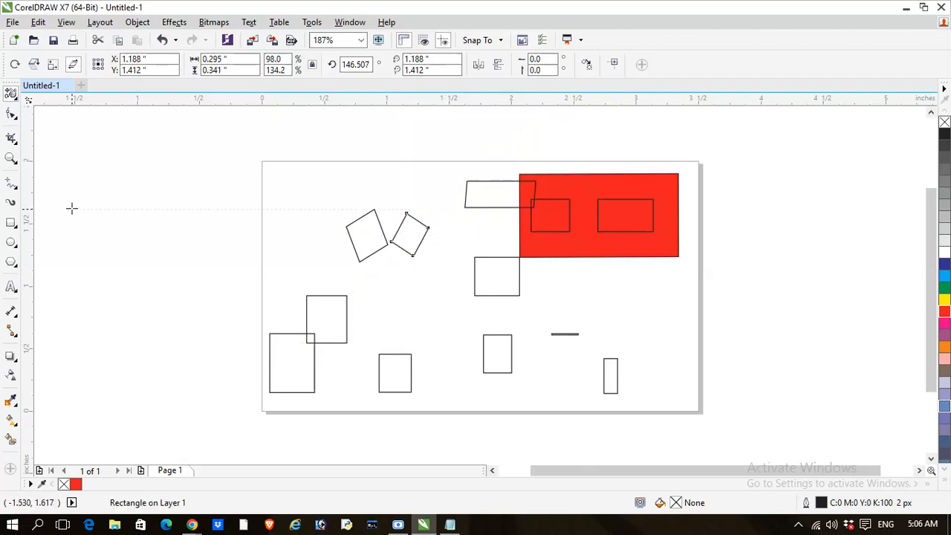
{"action": "left_click", "coordinate": [16, 98]}
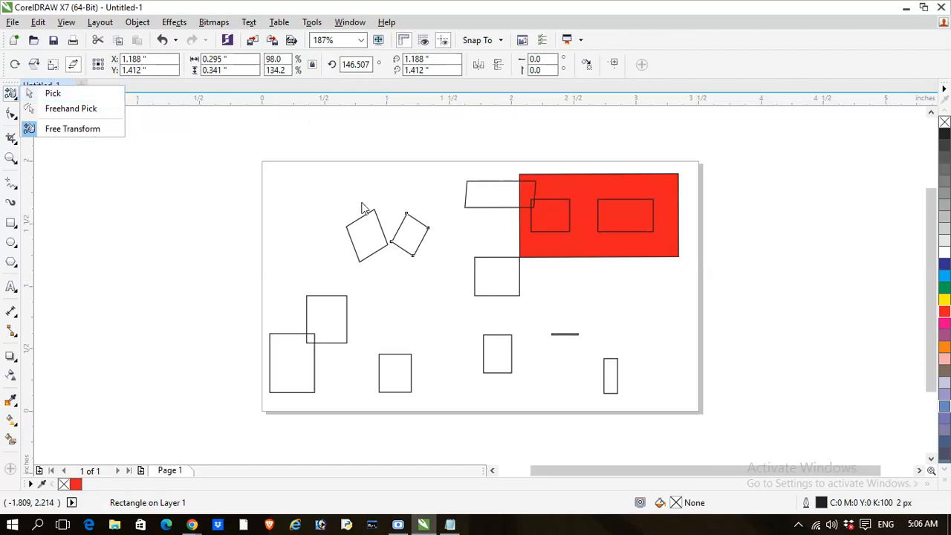
{"action": "left_click", "coordinate": [397, 525]}
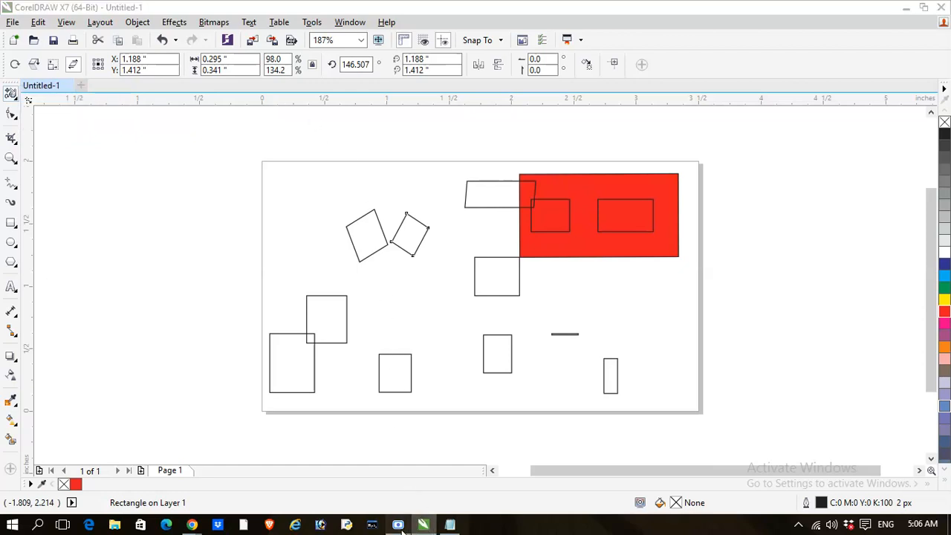